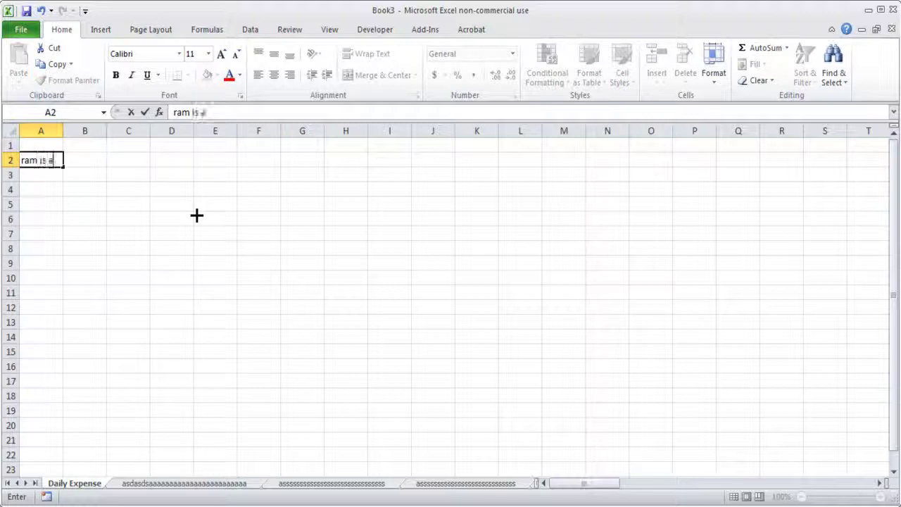
Step: Complete the sample sentence in A2 with "good boy! - @ %asdas" and select that cell
type("good")
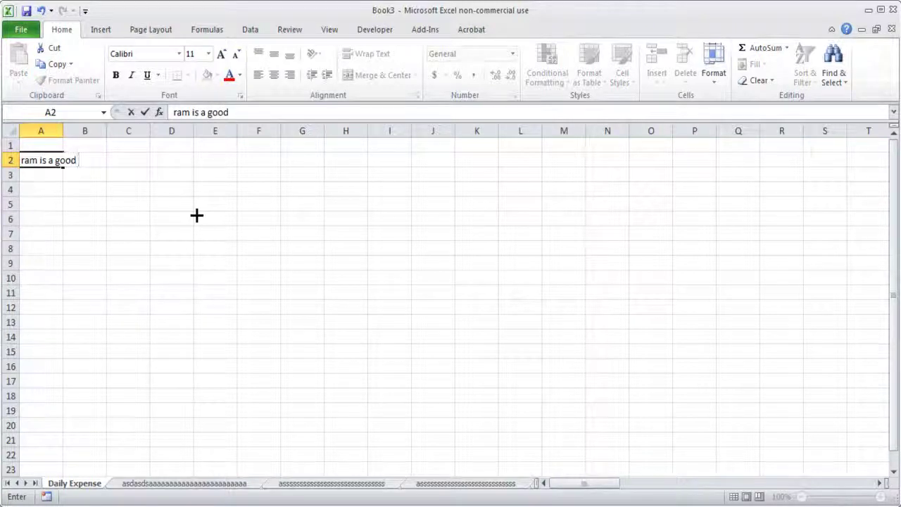
type(" booy")
key("BackSpace")
key("BackSpace")
type("y! - @")
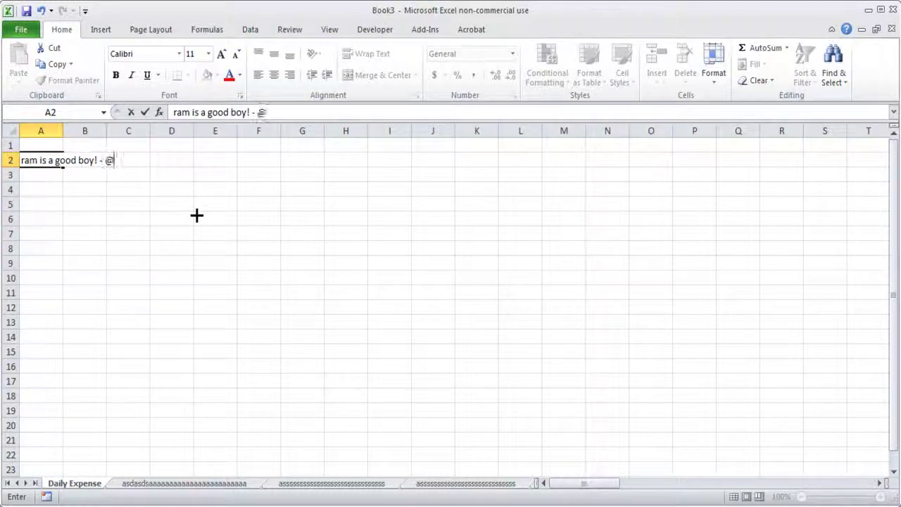
type(" %asdas")
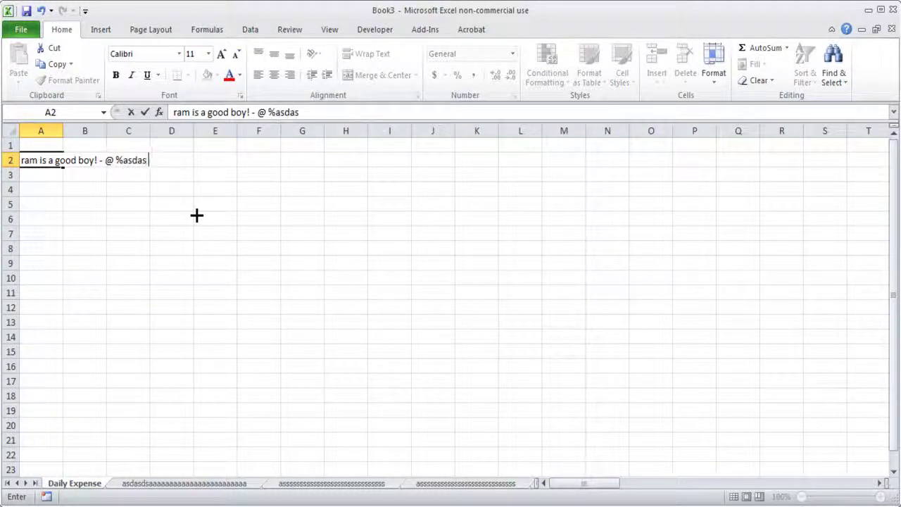
key("Return")
left_click(34, 160)
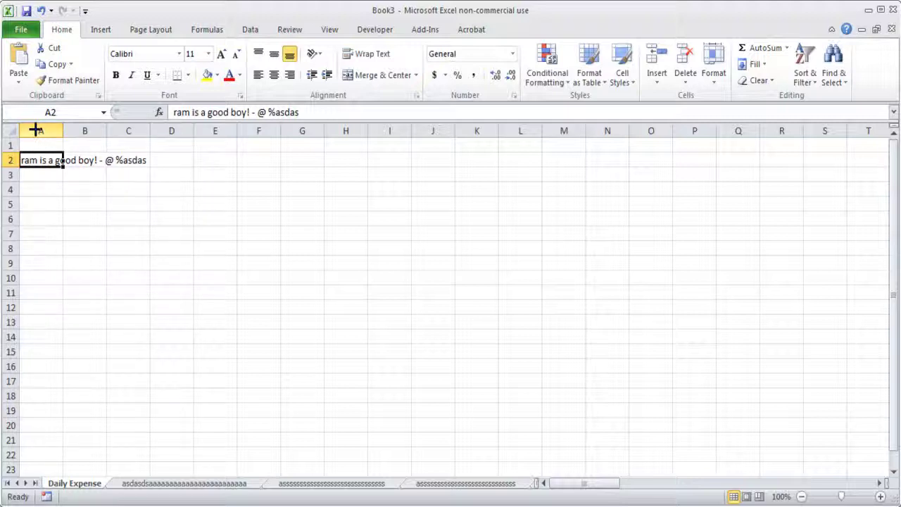
Step: Enter "india is a great country" in cell B2 and reselect that cell
left_click(84, 161)
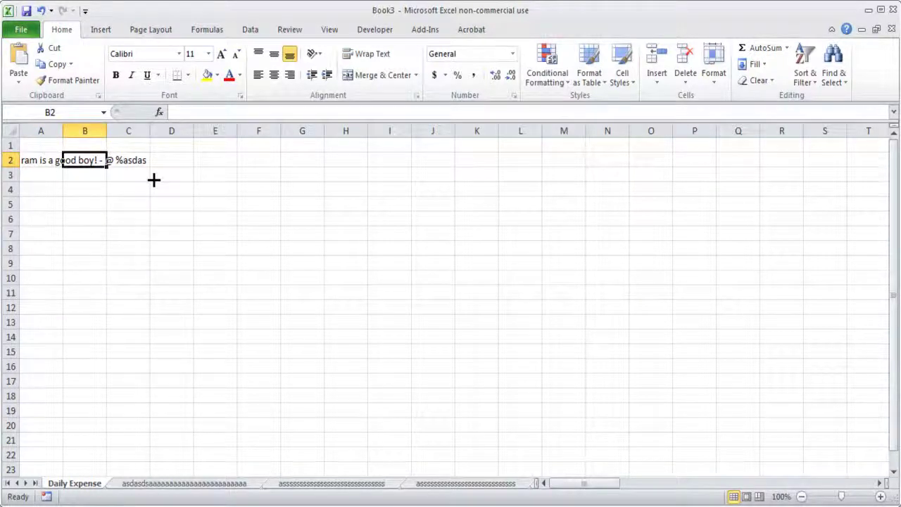
type("india is")
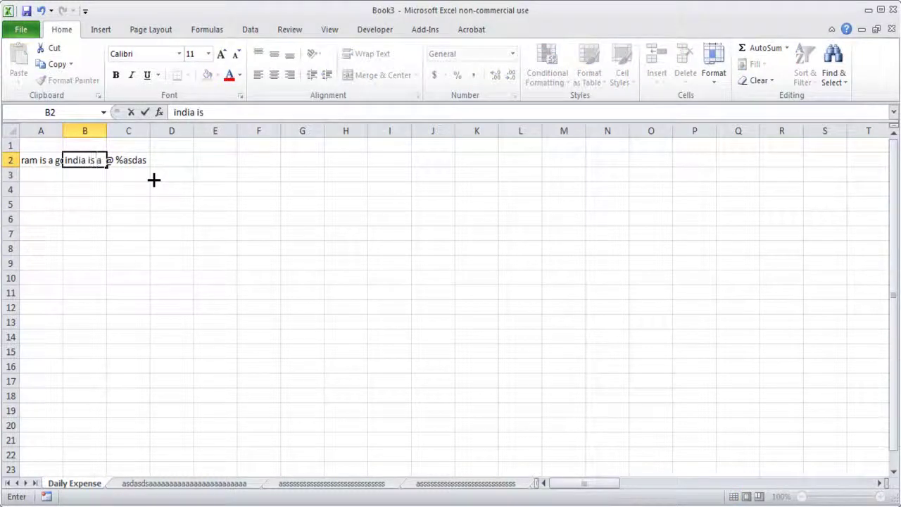
type(" a great country")
key("Return")
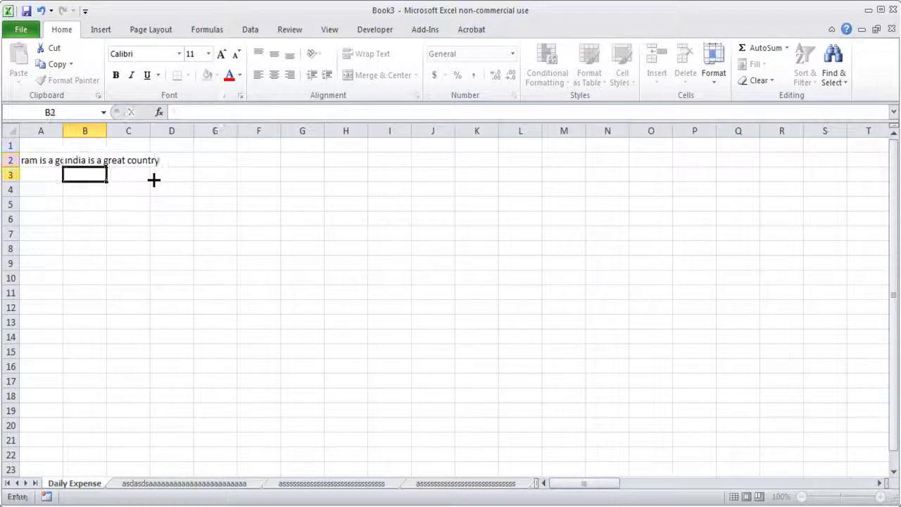
key("Up")
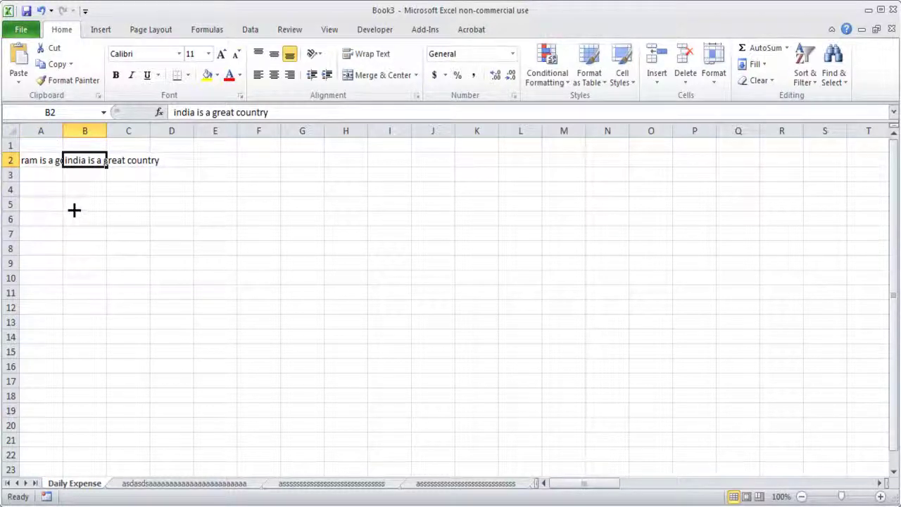
Step: Widen column A manually until the full text of A2 fits, and undo the widening
left_click(44, 160)
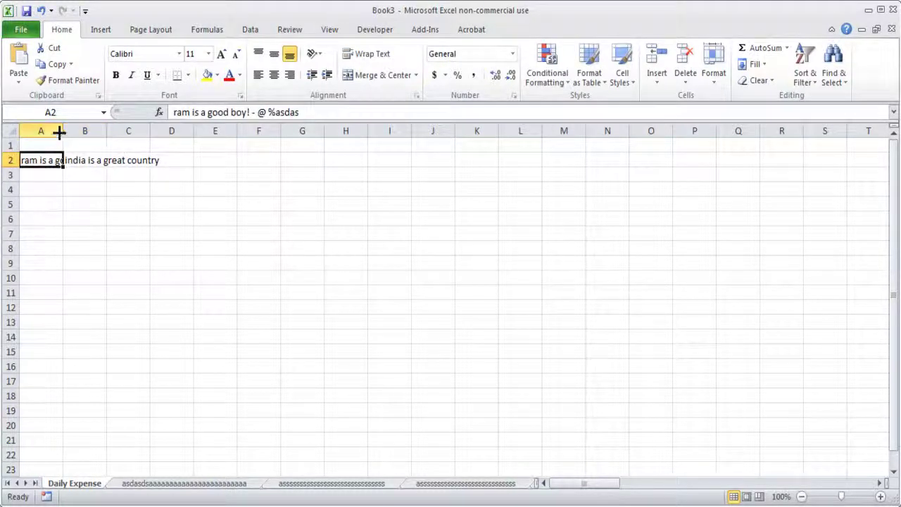
left_click(52, 170)
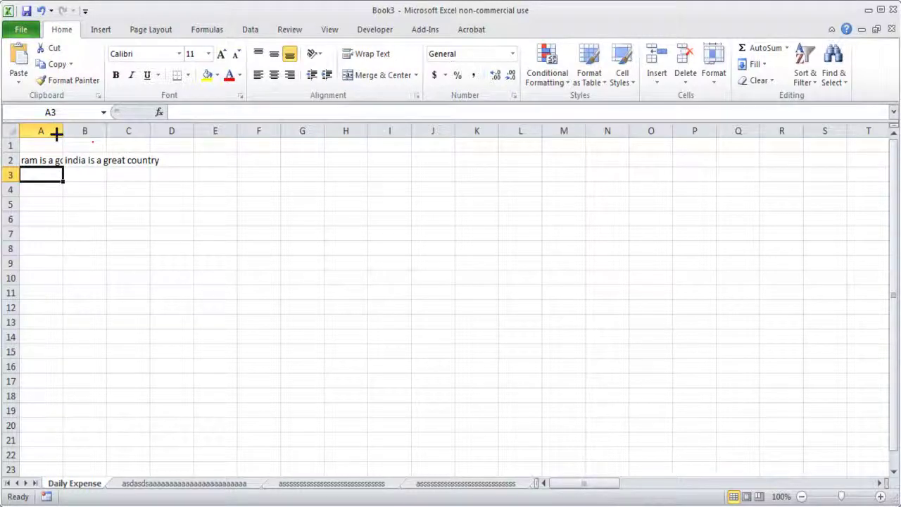
key("Up")
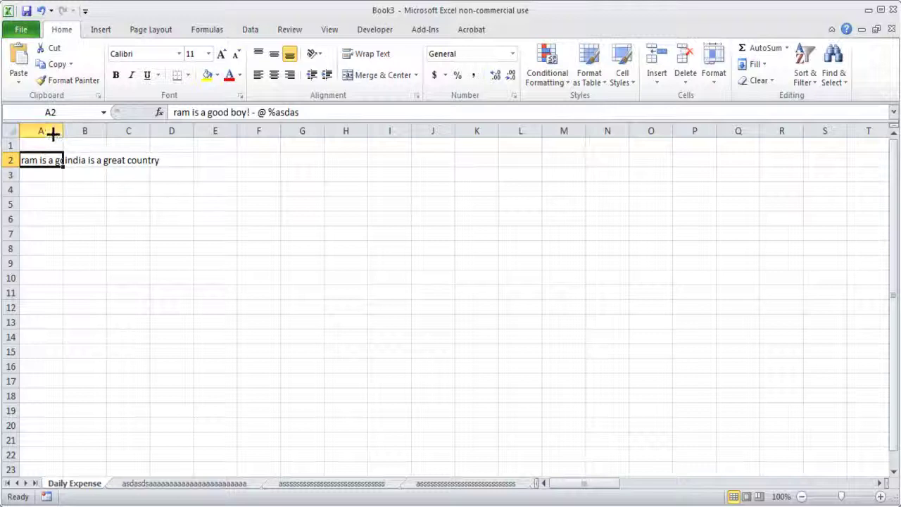
left_click_drag(63, 131, 169, 131)
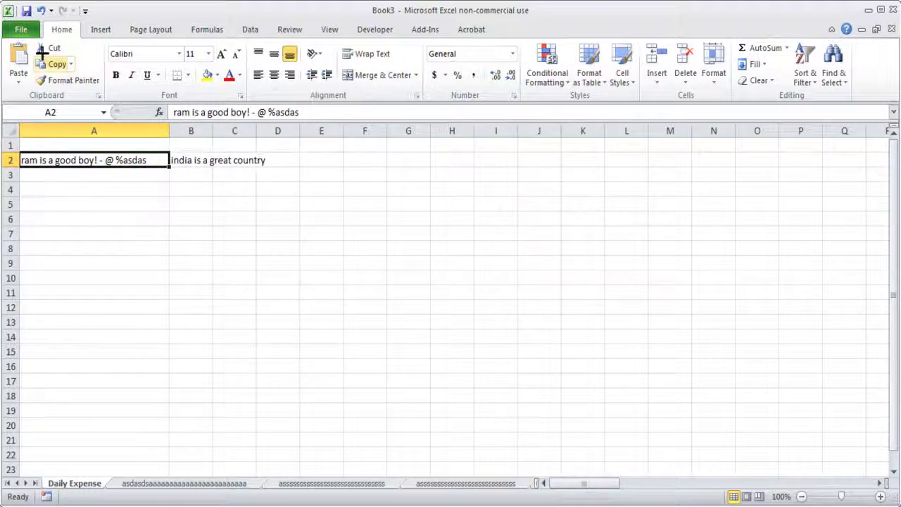
left_click(40, 11)
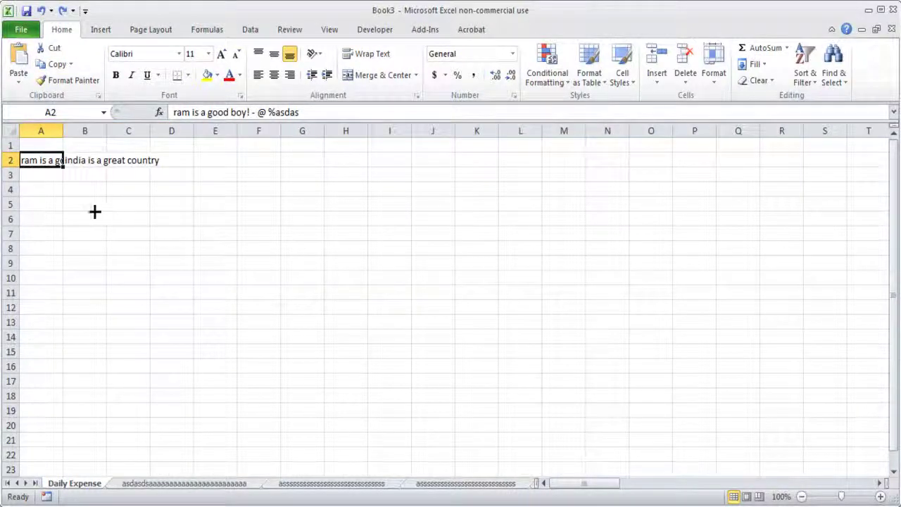
Step: Autofit columns A and B to their texts, and undo both width changes
double_click(62, 130)
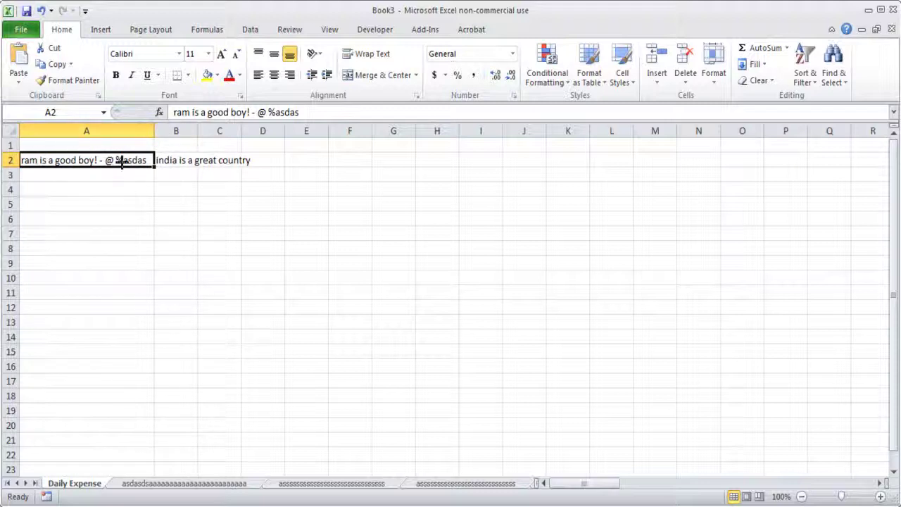
double_click(198, 128)
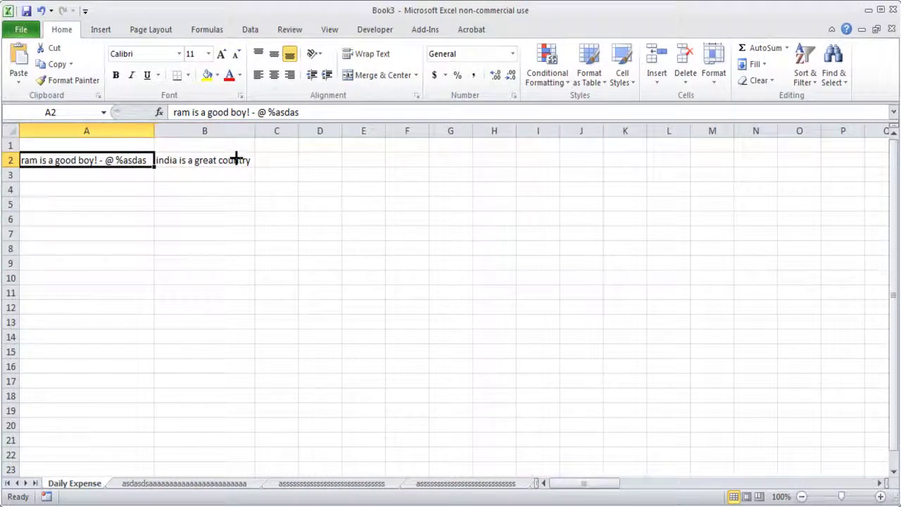
left_click(185, 160)
left_click(233, 206)
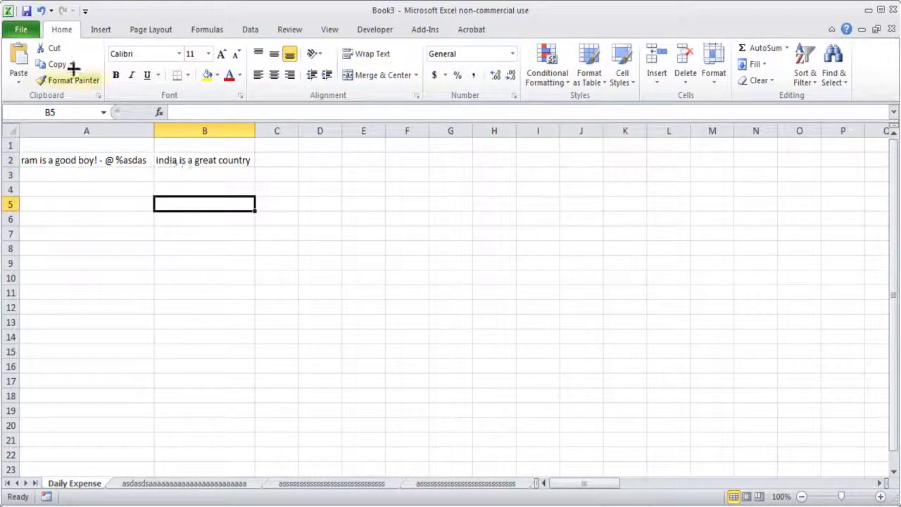
left_click(41, 11)
left_click(41, 10)
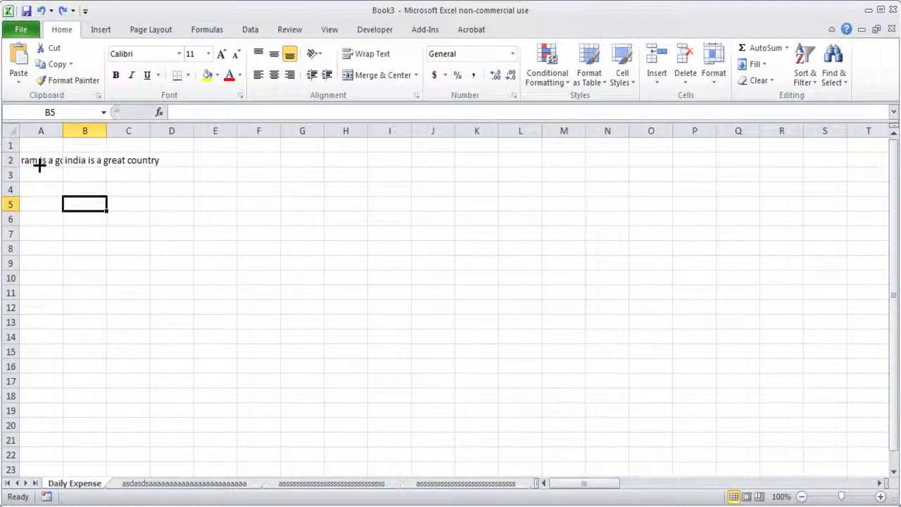
Step: Fill C2, D2 and E2 with long filler texts: "asda" followed by many s's, repeated "r", and repeated "n"
left_click(195, 161)
left_click(120, 160)
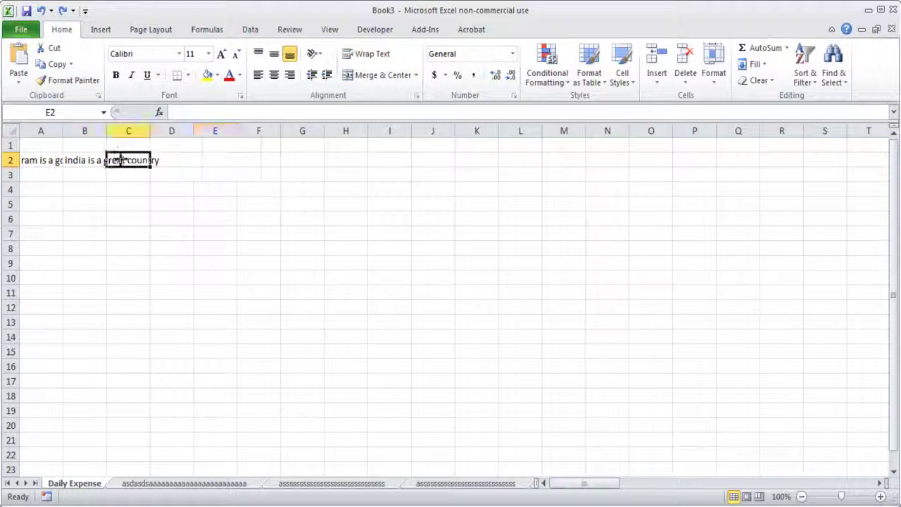
type("asdasssssssssssssssssssssssssss")
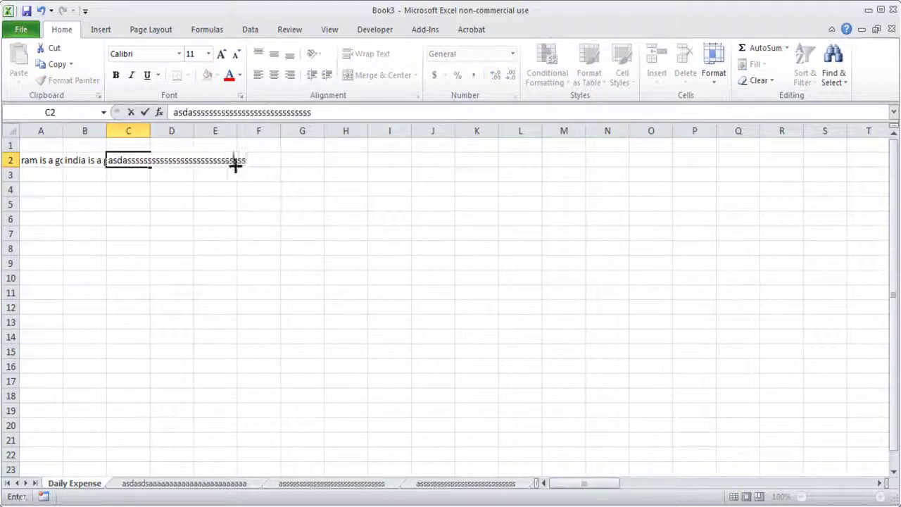
left_click(174, 161)
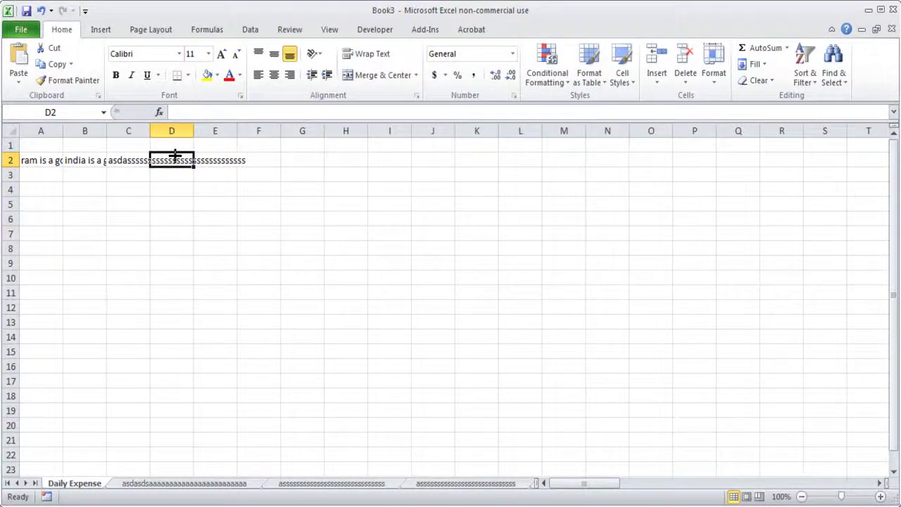
type("rrrrrrrrrrrrrrrrrrrrrrrrrrrrrrrrr")
left_click(345, 247)
left_click(217, 146)
left_click(215, 160)
type("nnnnnnnnnnnnnnnnnnnnnn")
key("Return")
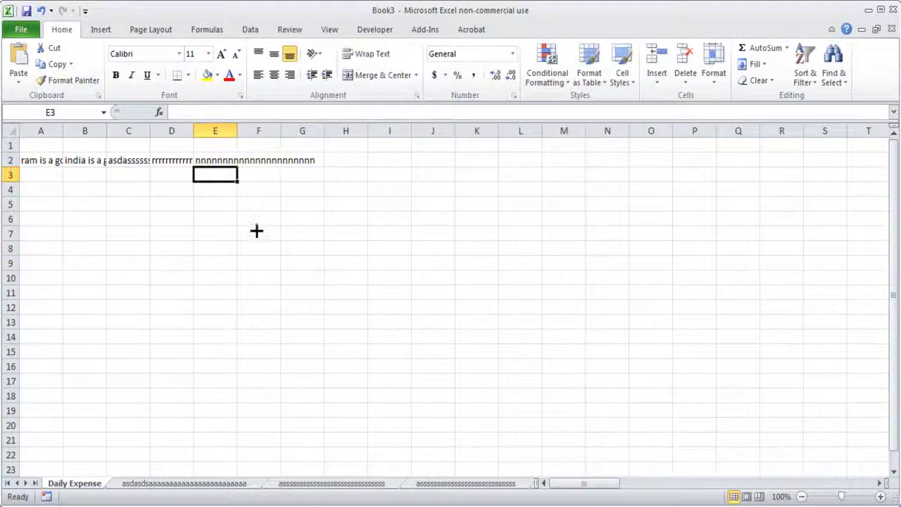
left_click(256, 262)
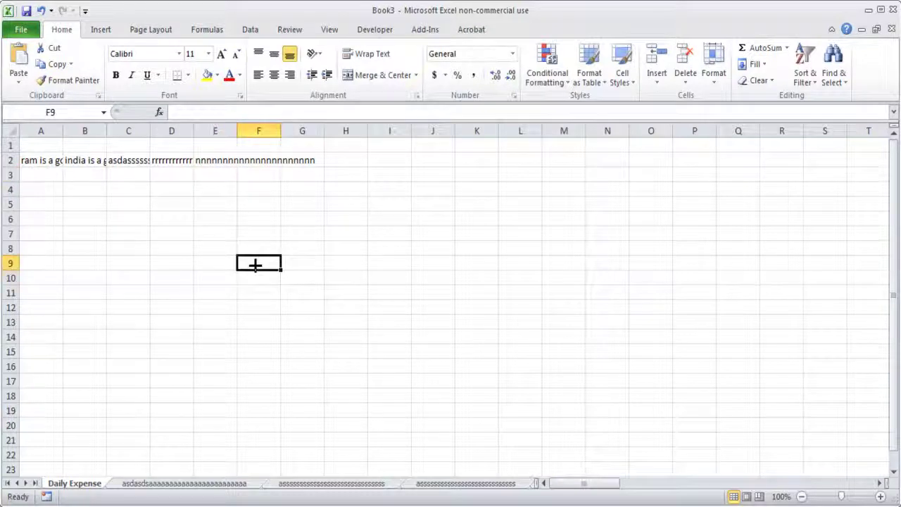
Step: Autofit columns A through F to their contents in one go and check the texts in A2:E2
left_click(32, 160)
left_click_drag(36, 131, 275, 139)
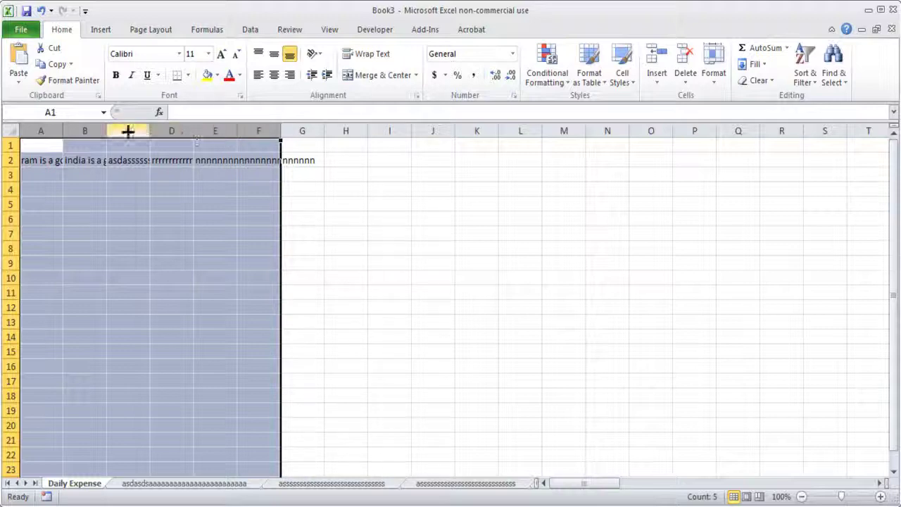
double_click(151, 131)
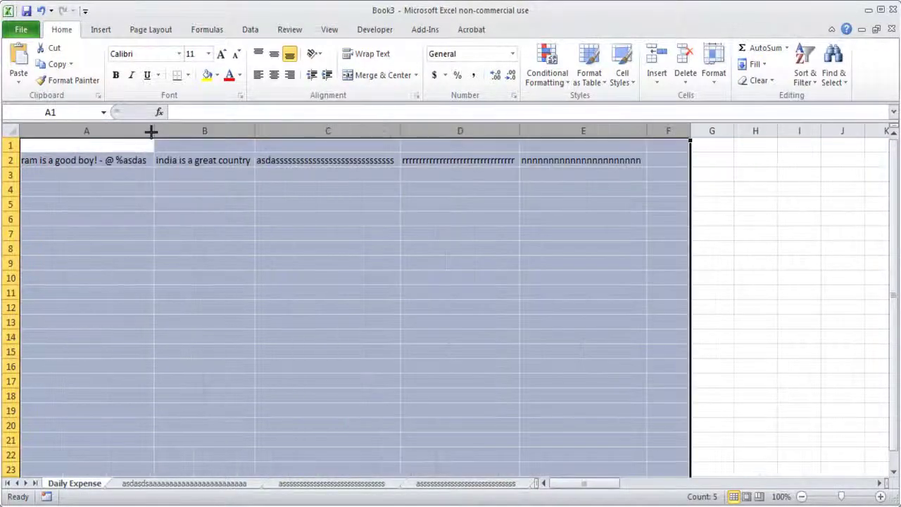
left_click(61, 206)
left_click_drag(71, 160, 603, 153)
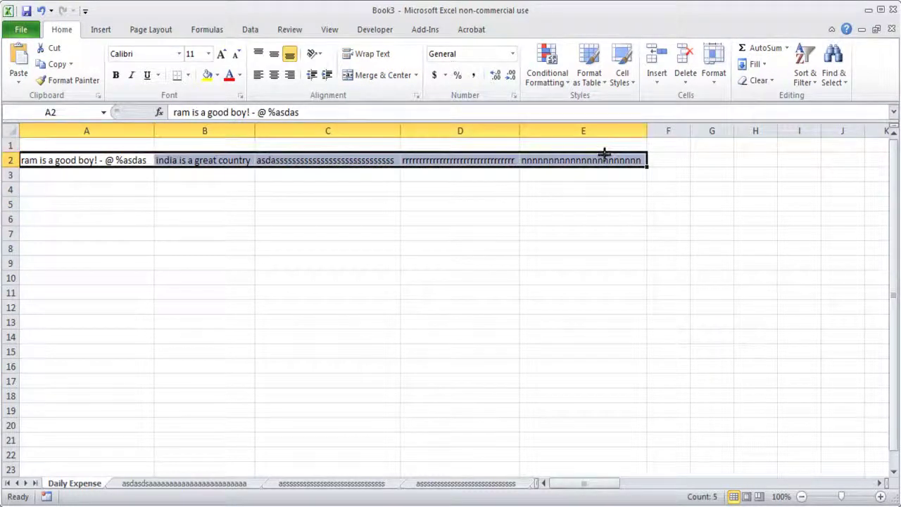
left_click(387, 195)
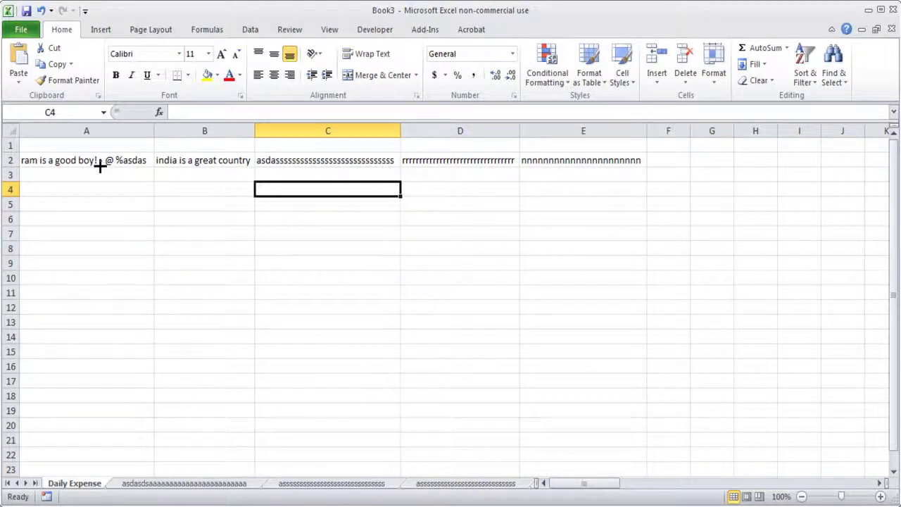
left_click(504, 160)
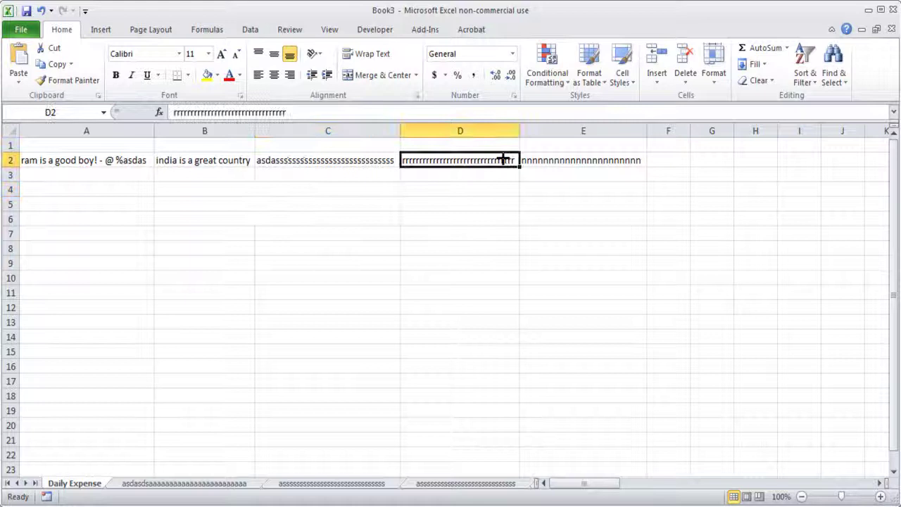
Step: Replace the texts in row 2 with the number 1234 in A2, and enter 4567 in A3
left_click(89, 162)
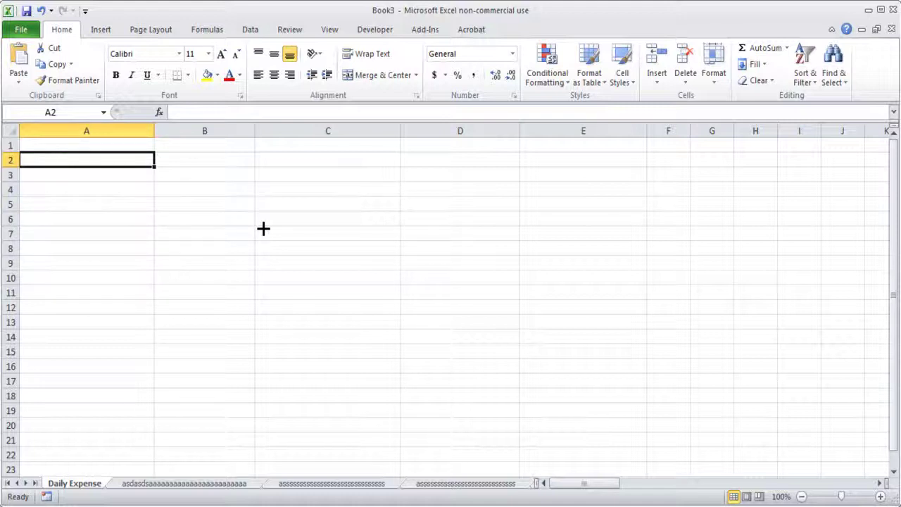
type("1234")
key("Return")
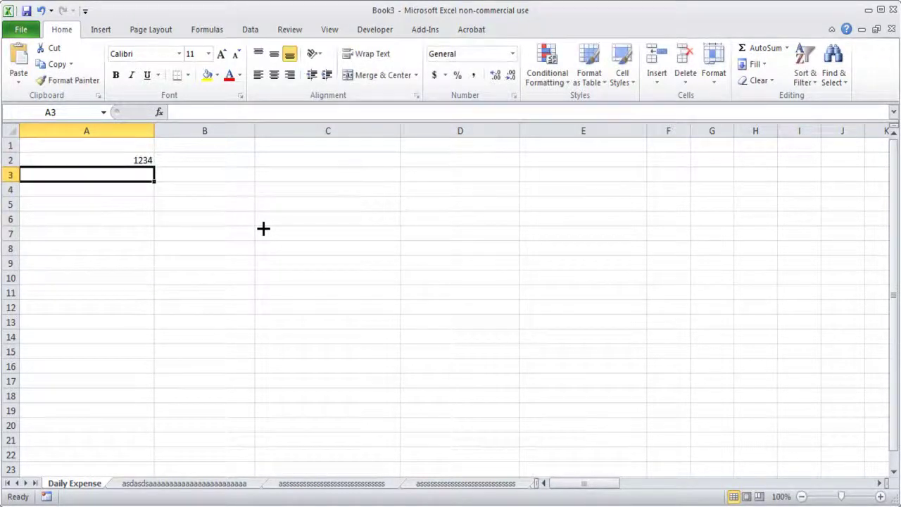
type("4567")
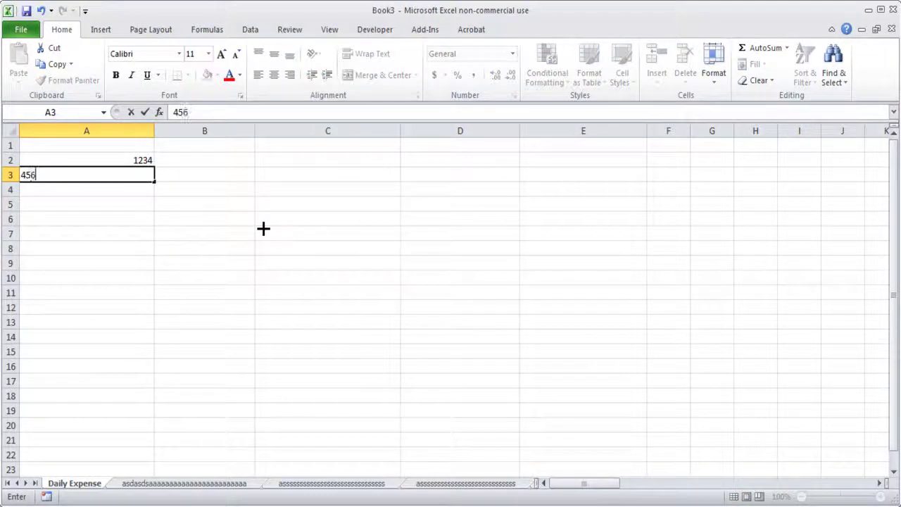
key("Return")
key("Up")
key("Up")
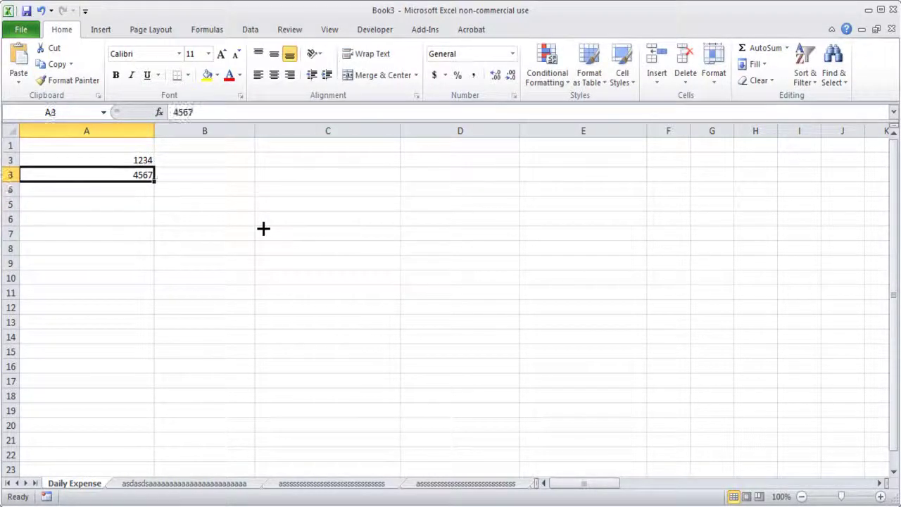
Step: Enter a list of three first names in cells A5 to A7, one per row
key("Down")
key("Down")
key("Down")
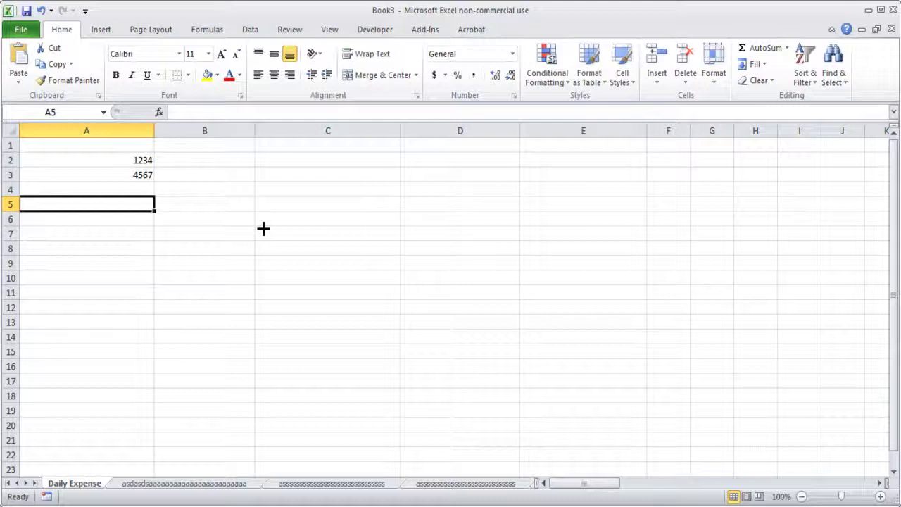
type("Anne")
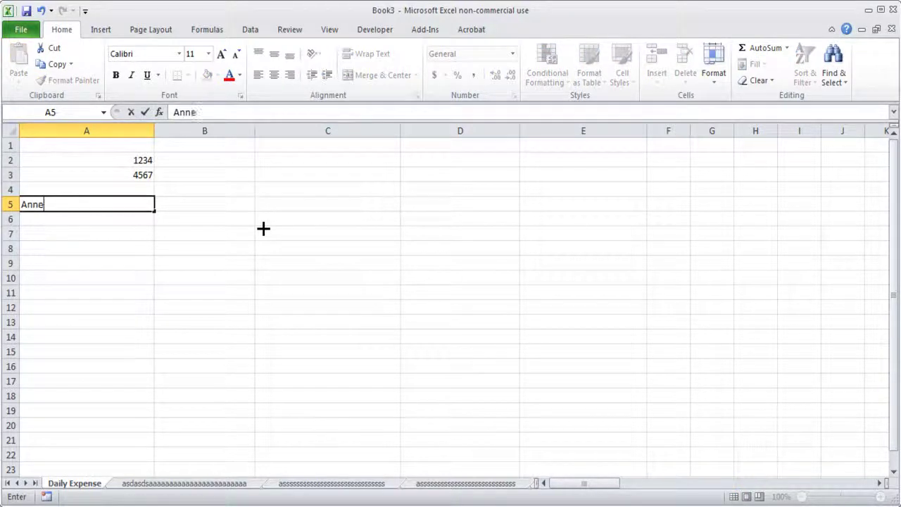
key("Return")
type("B")
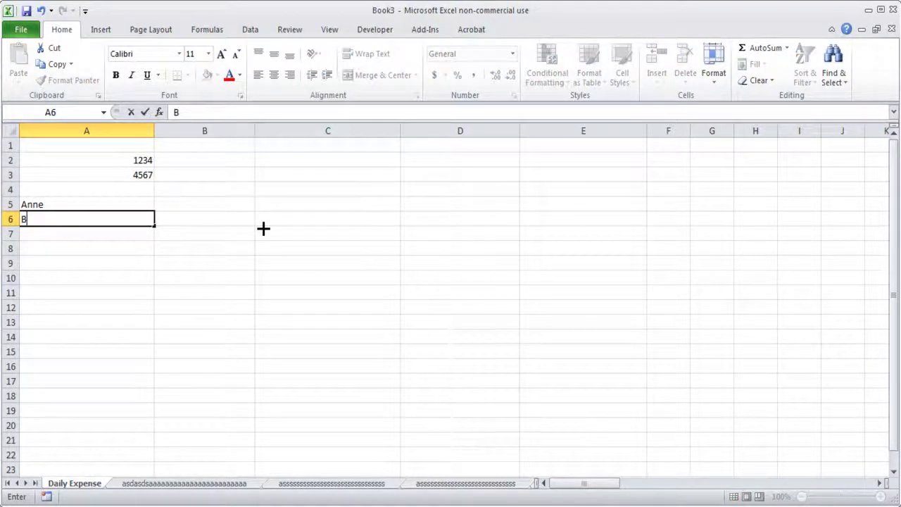
type("onnie")
key("Return")
type("Clara")
key("Return")
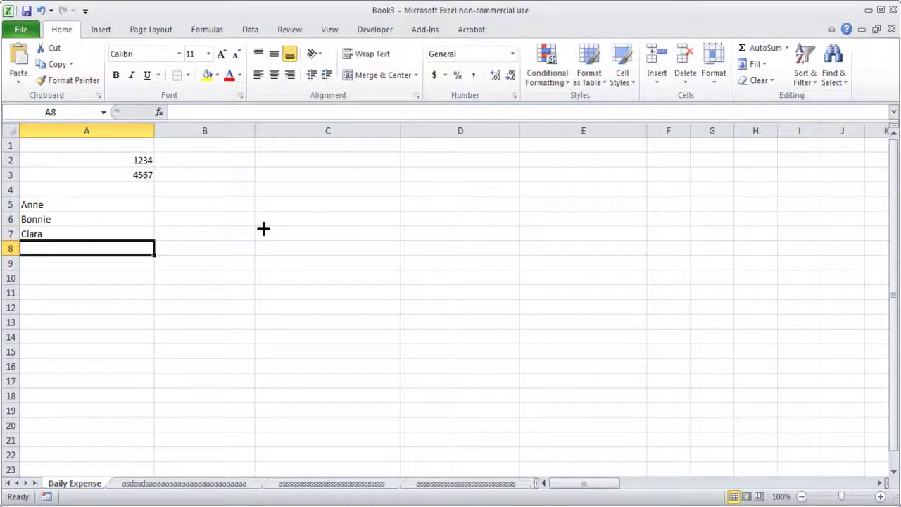
Step: Enter a fourth first name in cell A8 below the list and clear the numbers from A2 and A3
type("David")
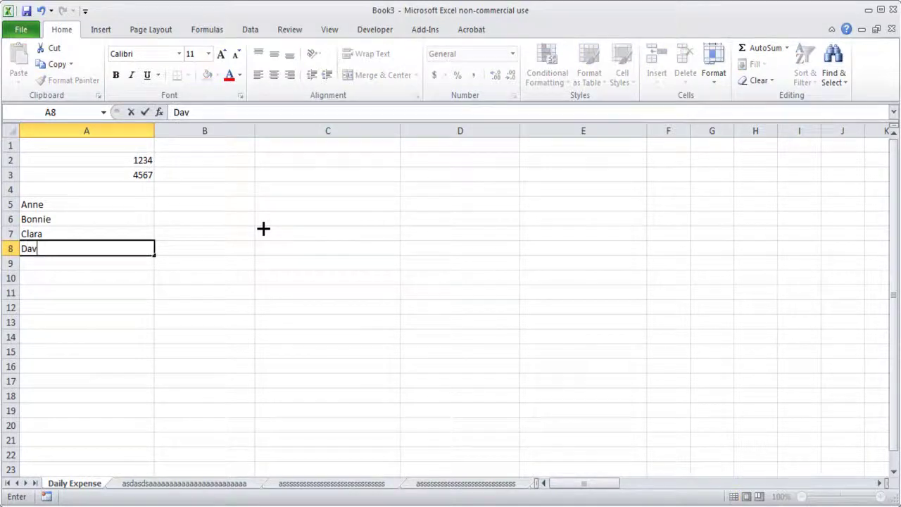
key("Tab")
key("Up")
key("Up")
key("Up")
key("Left")
key("Right")
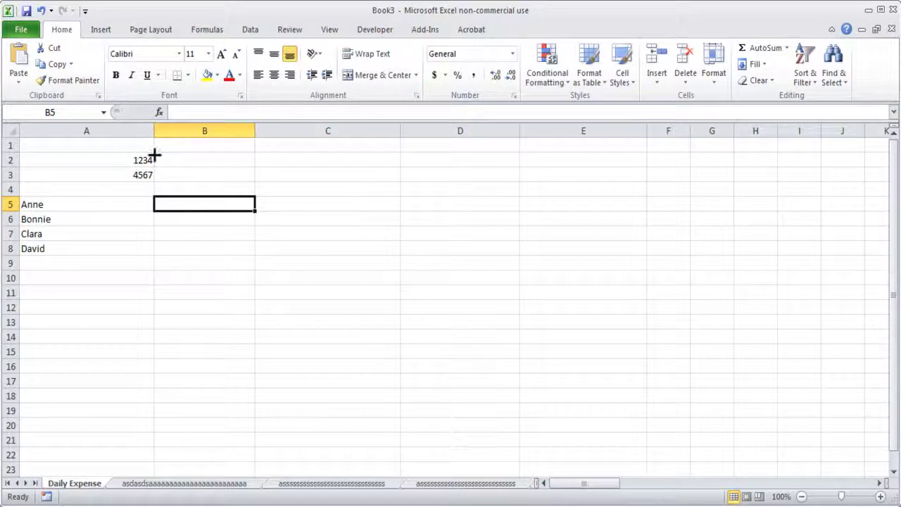
left_click_drag(158, 160, 150, 176)
key("Delete")
Step: Enter the column headings Sunday in B4 and Monday in C4
key("Up")
key("Down")
key("Down")
key("Down")
type("Sa")
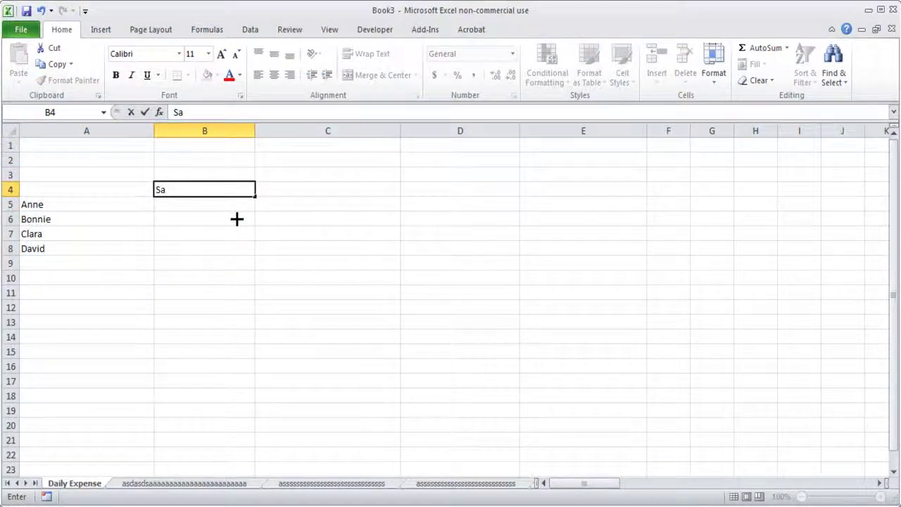
type("nday")
key("Tab")
type("Monday")
key("Return")
Step: Continue the weekday headings with Tuesday in D4 and Wednesday in E4
key("Up")
key("Right")
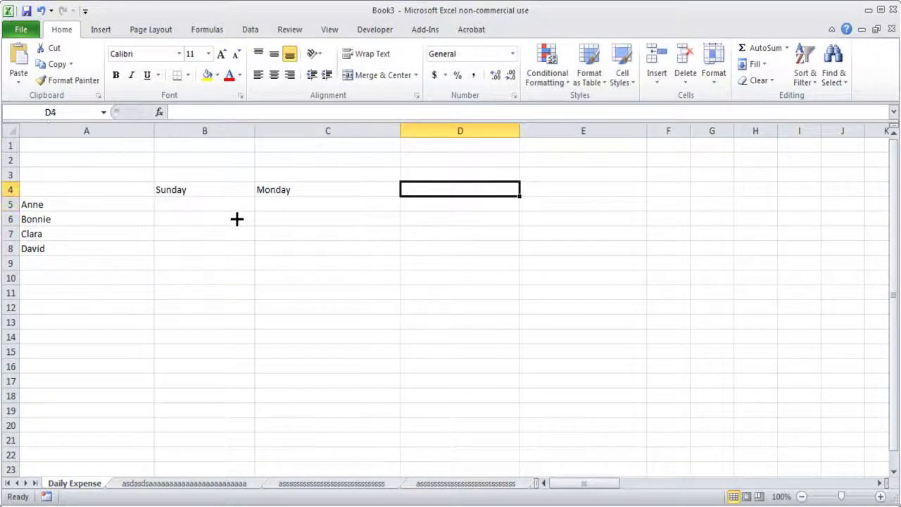
type("Tuesday")
key("Tab")
type("Wednesday")
key("Tab")
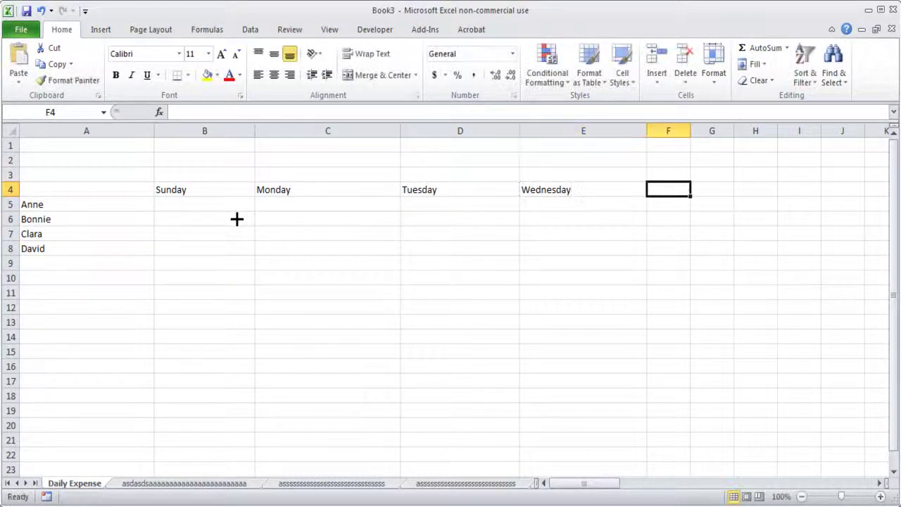
Step: Autofit columns B, C, D and E to the widths of their weekday headings
double_click(256, 130)
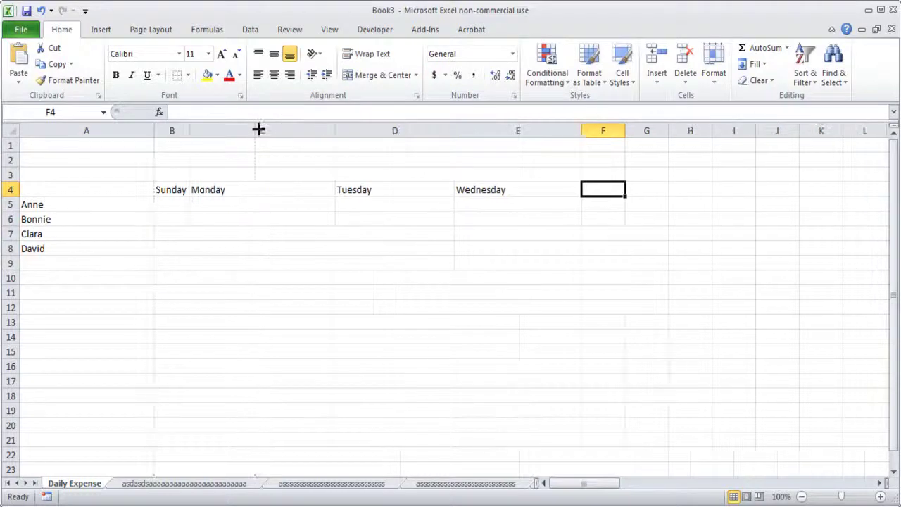
double_click(335, 131)
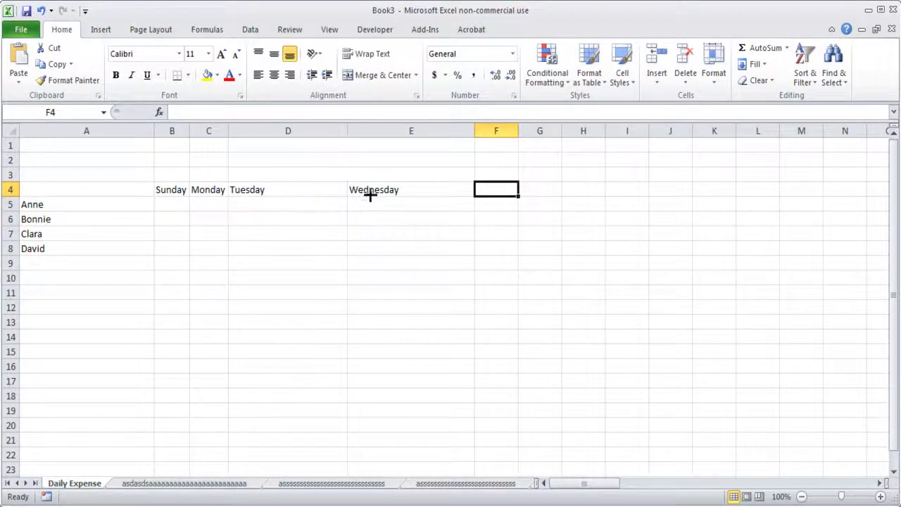
double_click(346, 131)
left_click(310, 245)
double_click(395, 130)
left_click(247, 293)
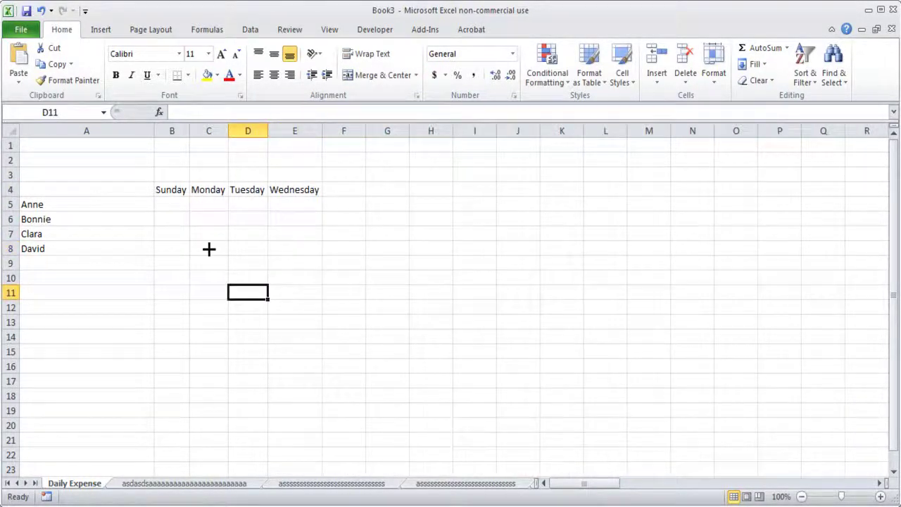
Step: Autofill the weekday headings in row 4 across to Saturday in column H
left_click(161, 190)
left_click_drag(161, 190, 422, 198)
left_click_drag(487, 192, 457, 191)
left_click(344, 248)
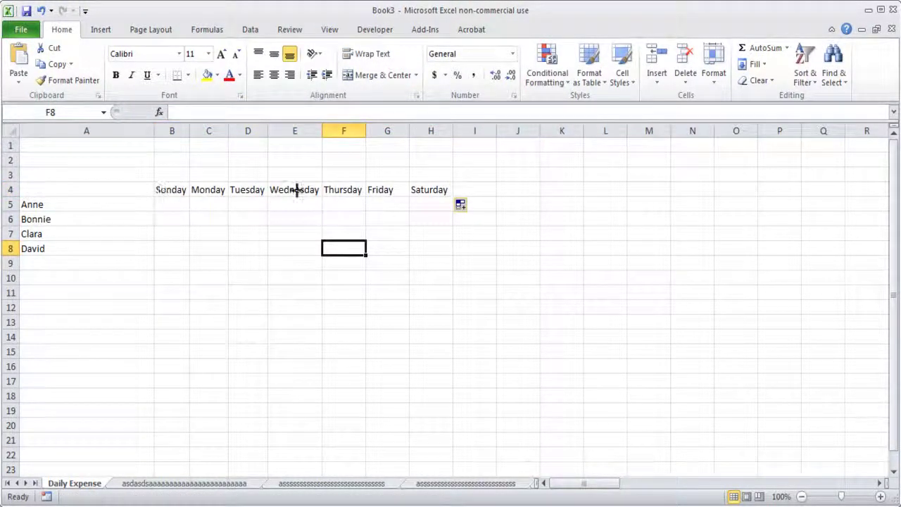
Step: Clear the headings in D4:H4 and refill Tuesday through Saturday by autofilling from the remaining weekday headings
left_click_drag(422, 248, 391, 248)
left_click_drag(244, 189, 418, 191)
key("Delete")
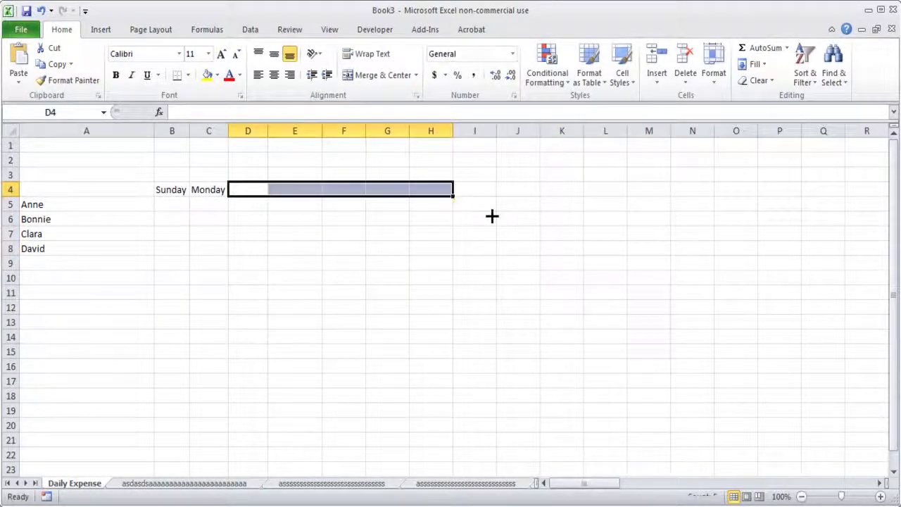
left_click(221, 238)
left_click_drag(173, 189, 461, 194)
left_click(388, 322)
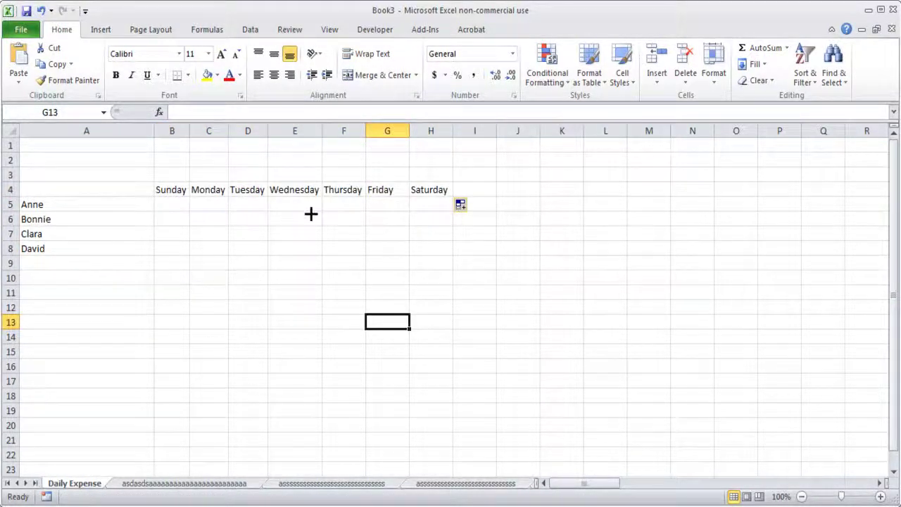
Step: Enter the amounts 10, 5 and 5 for Sunday, Monday and Tuesday in cells B5 to D5
left_click(162, 204)
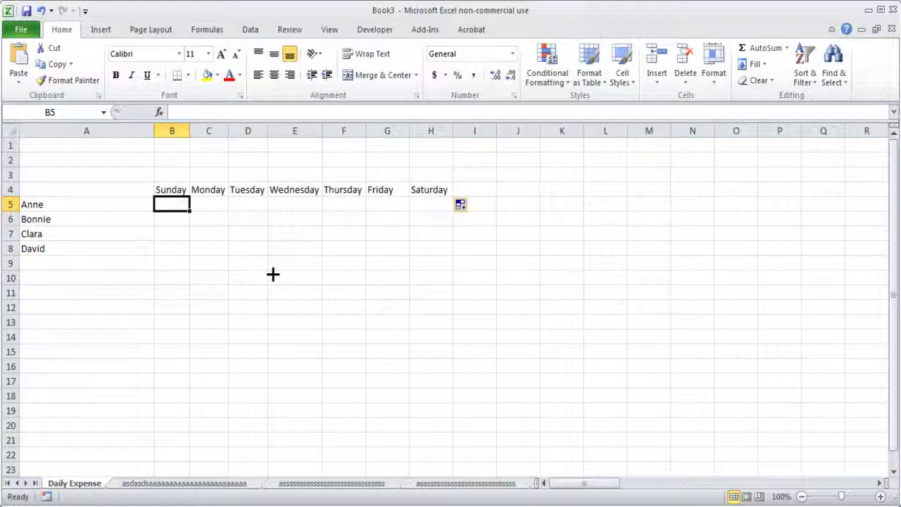
type("10")
key("Tab")
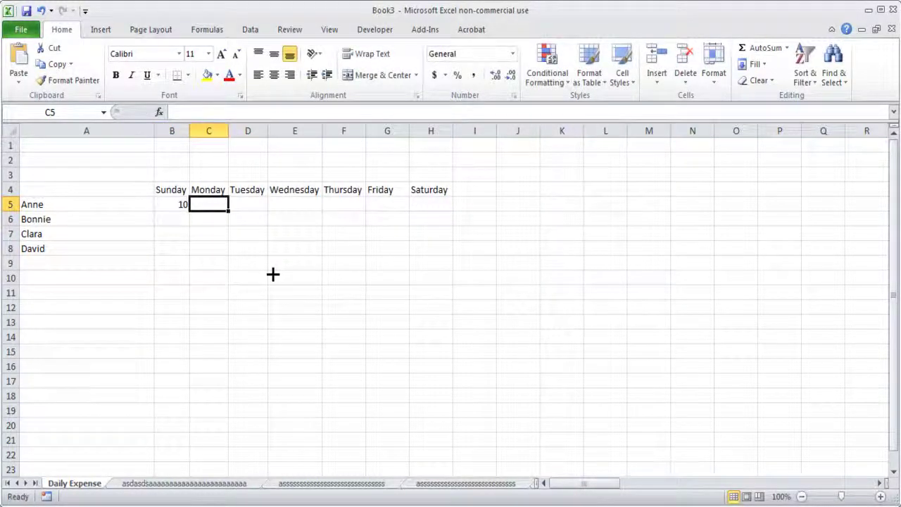
type("5")
key("Tab")
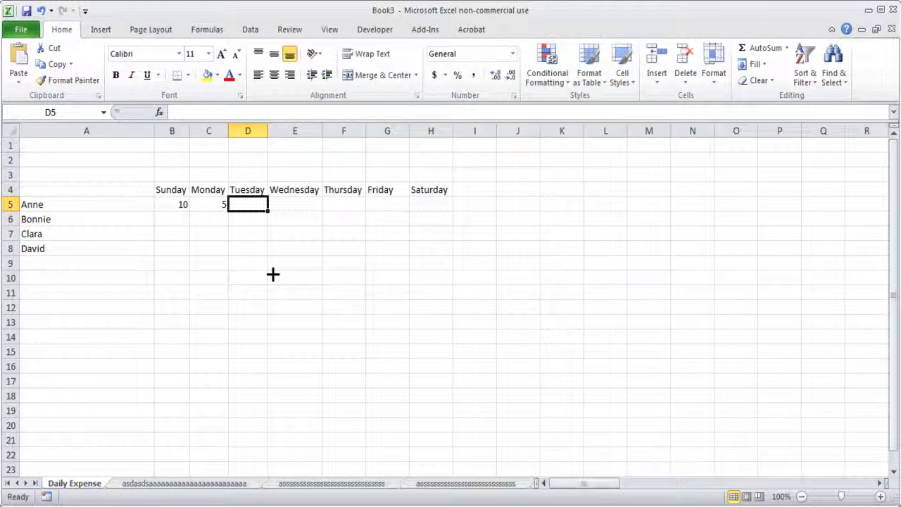
type("4")
key("BackSpace")
type("5")
key("Tab")
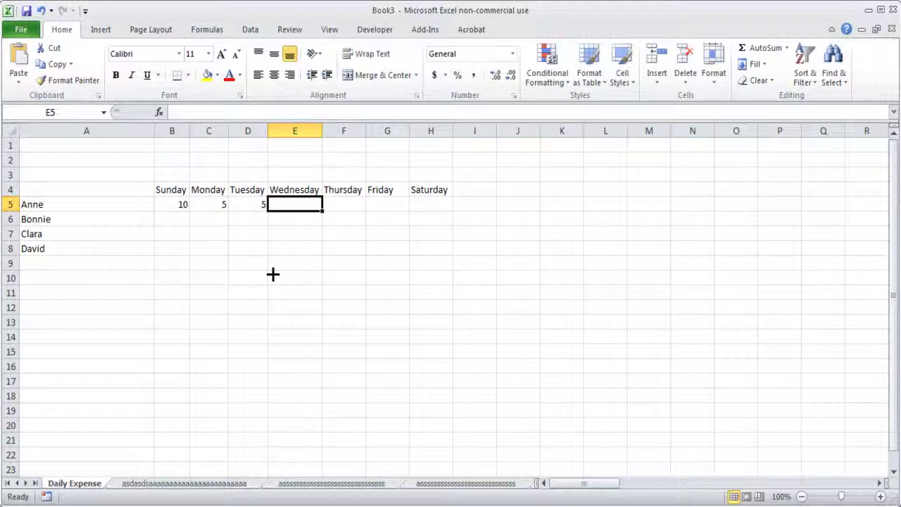
Step: Enter the amounts 3, 3, 8 and 10 for Wednesday through Saturday in cells E5 to H5
type("3")
key("Tab")
type("3")
key("Tab")
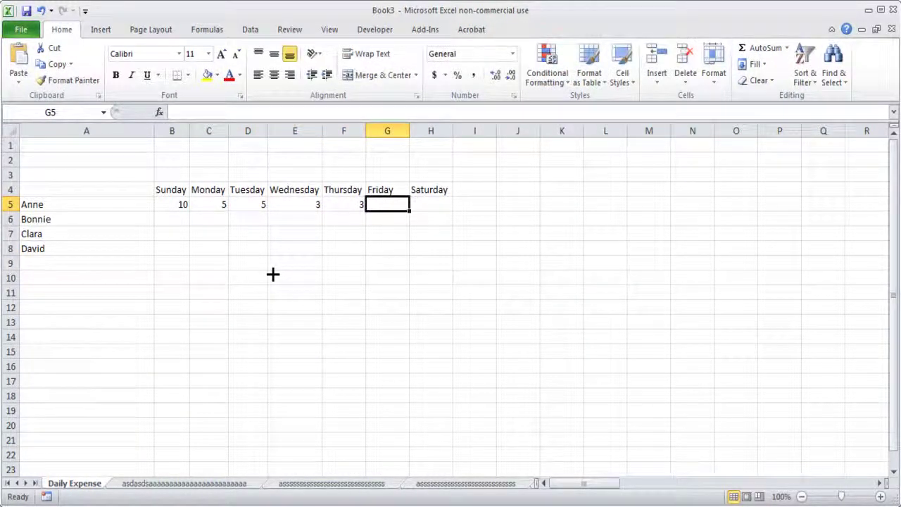
type("8")
key("Tab")
type("10")
key("Down")
Step: Step through the cells of row 5 to review the amounts from Sunday to Saturday
key("Left")
key("Left")
key("Left")
key("Left")
key("Up")
key("Left")
key("Left")
key("Right")
key("ctrl+Right")
key("ctrl+Left")
key("Right")
key("Right")
key("Right")
key("Right")
key("Right")
key("Right")
key("Right")
key("Right")
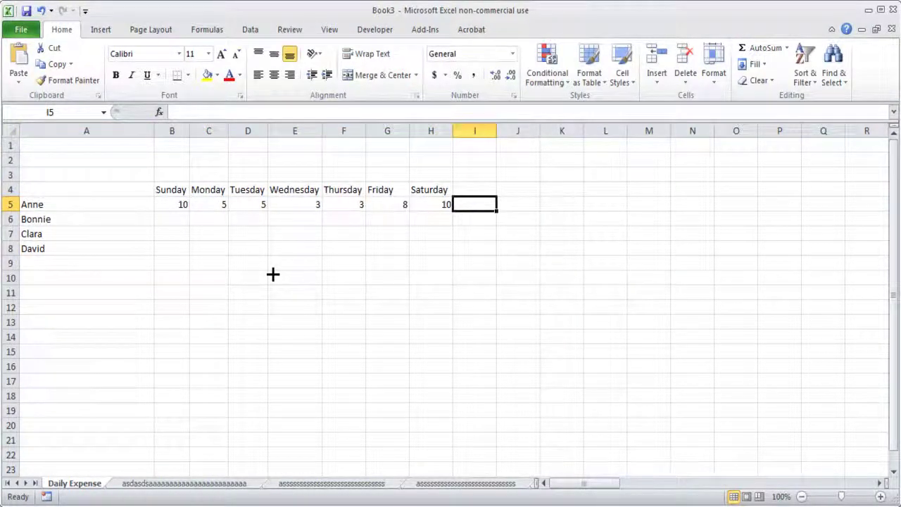
Step: Enter the decimal amount 10.75 for Sunday in cell B6 and check the entry
key("Left")
key("Left")
key("ctrl+Left")
key("Down")
key("Right")
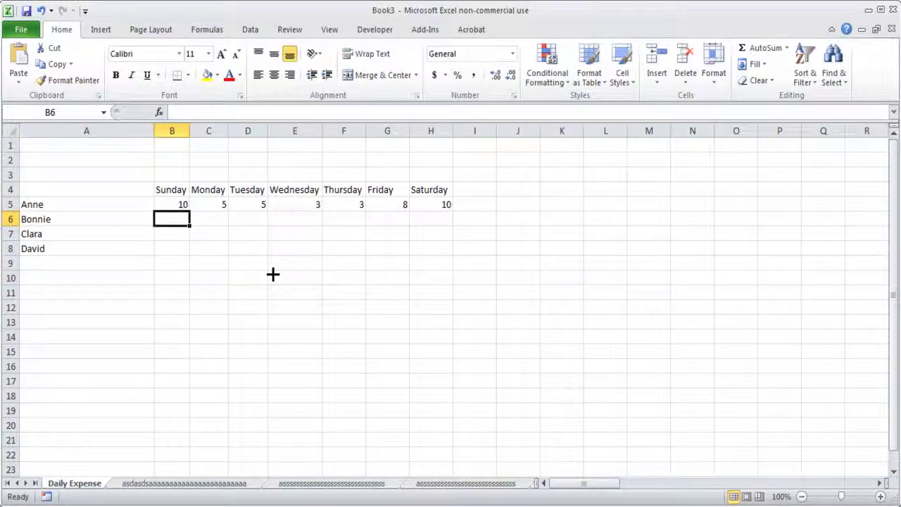
type("10")
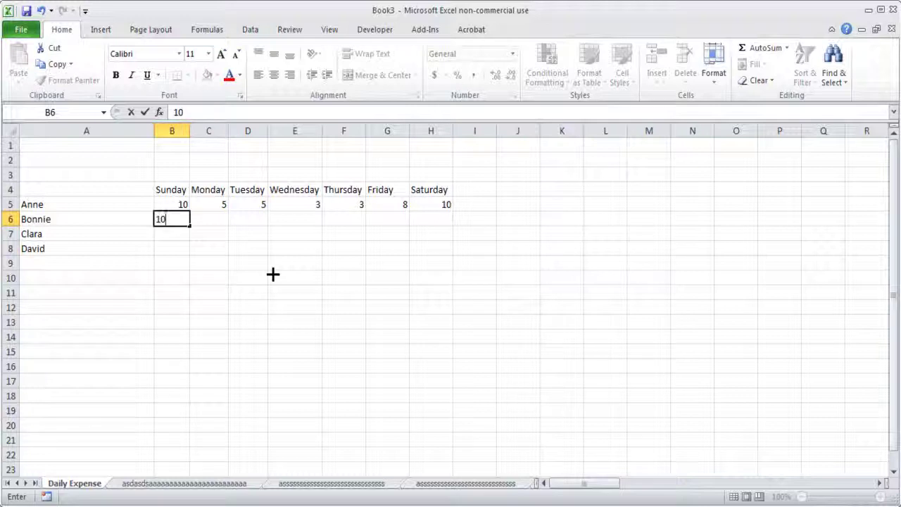
type(".75")
key("Return")
key("Up")
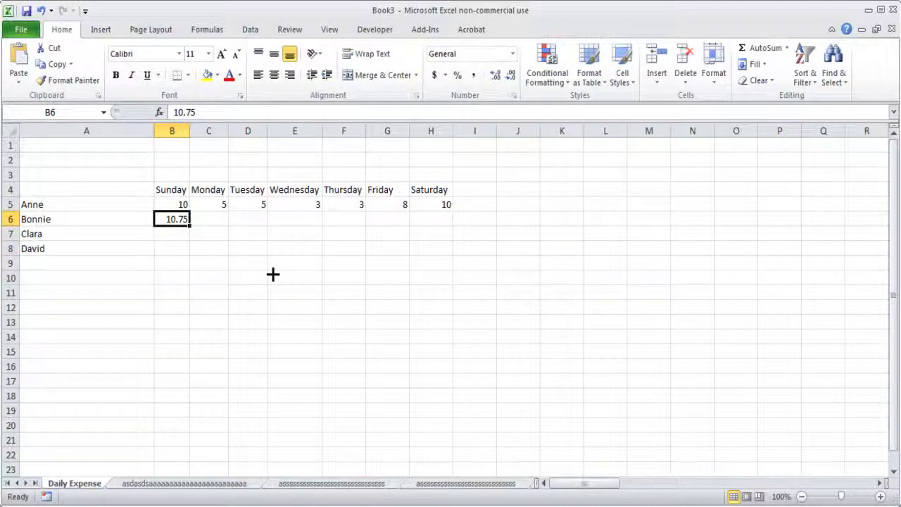
Step: Try to enter a fraction in C6 as 3/4 and, after clearing the cell, as 03/4
key("Down")
key("Up")
key("Right")
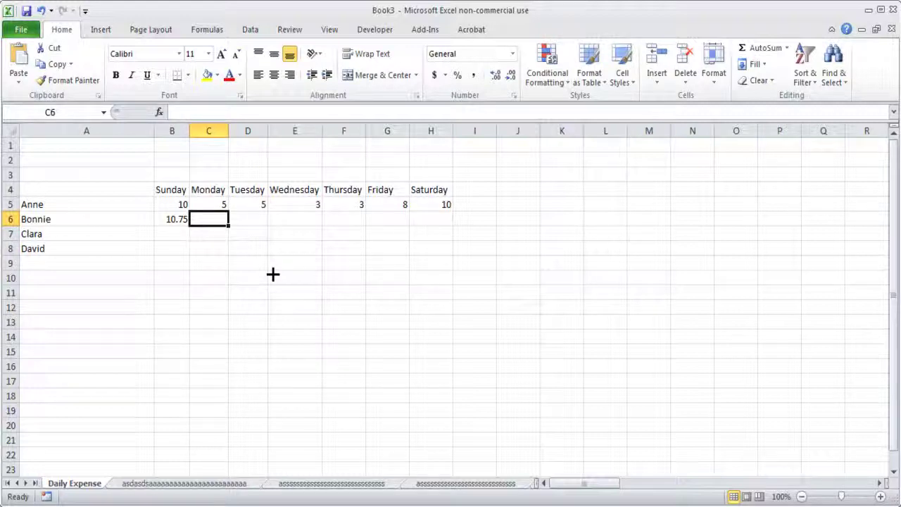
type("3/4")
key("Return")
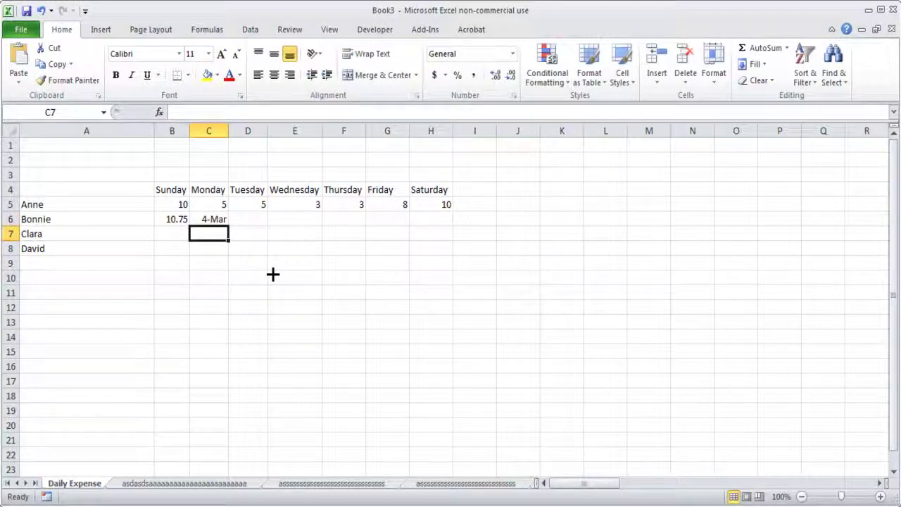
left_click(200, 219)
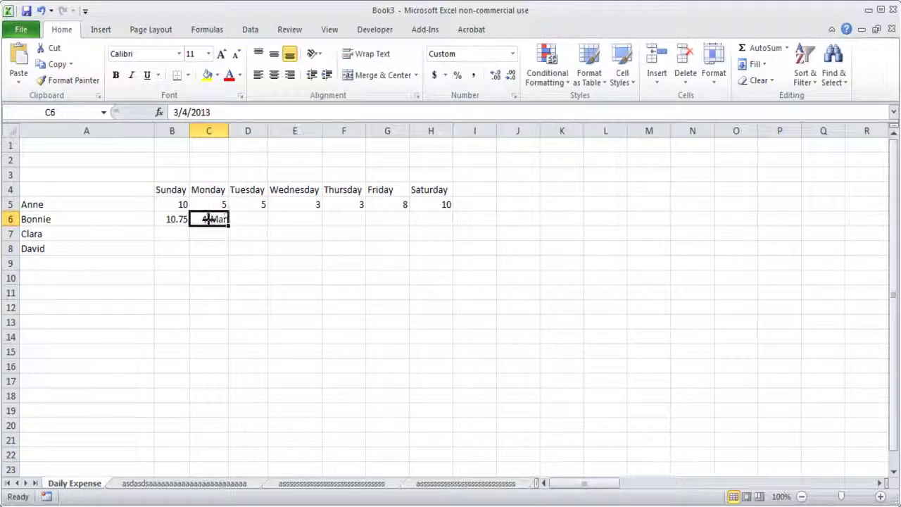
key("Delete")
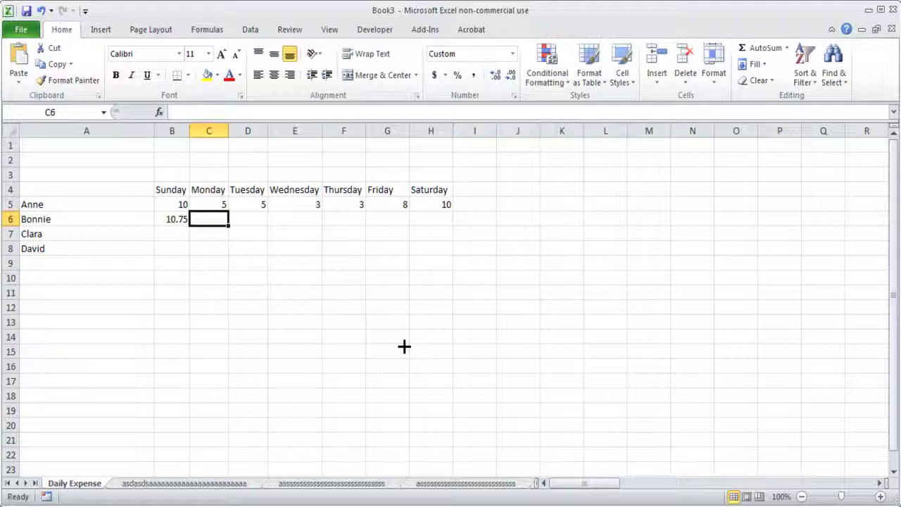
type("03/4")
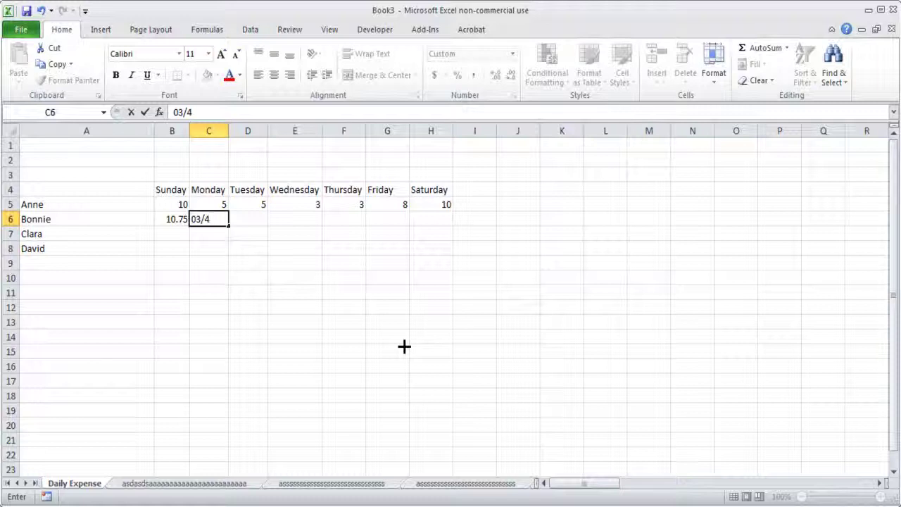
key("Return")
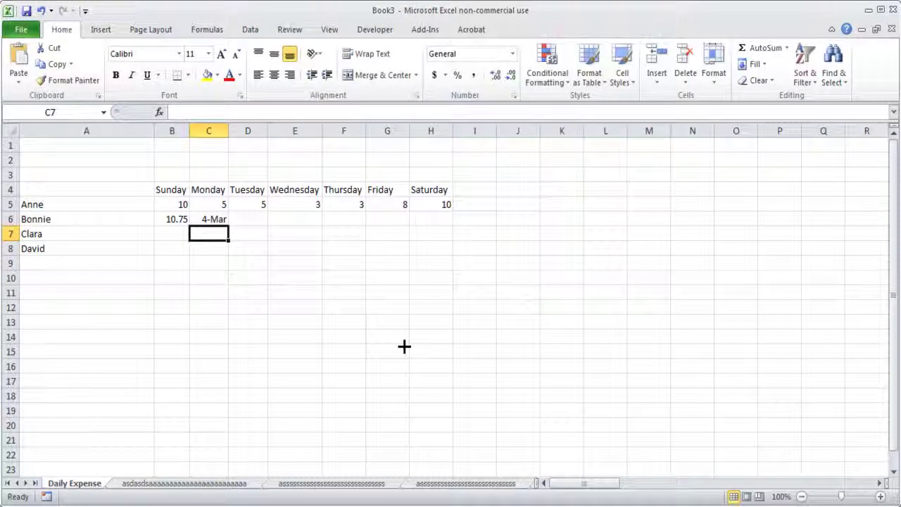
Step: Change the number format of cell C6 to Number
left_click(208, 219)
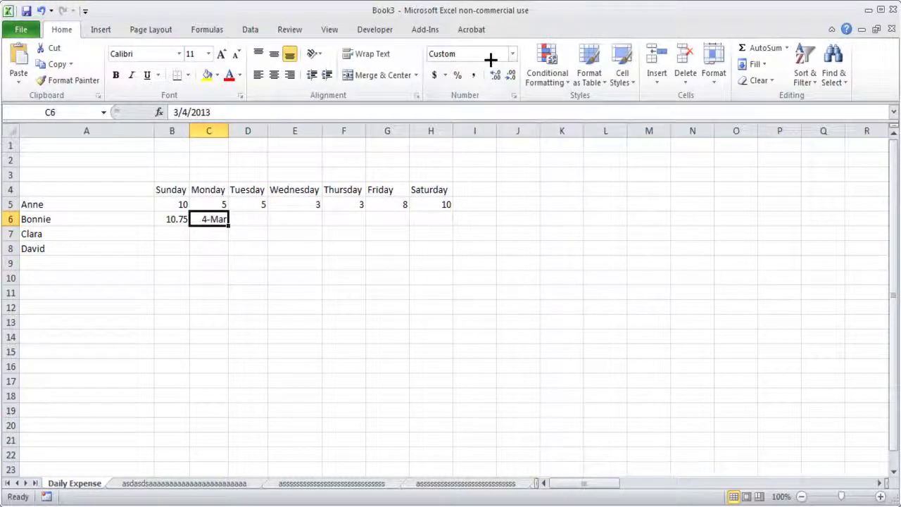
left_click(512, 53)
left_click(513, 54)
left_click(512, 54)
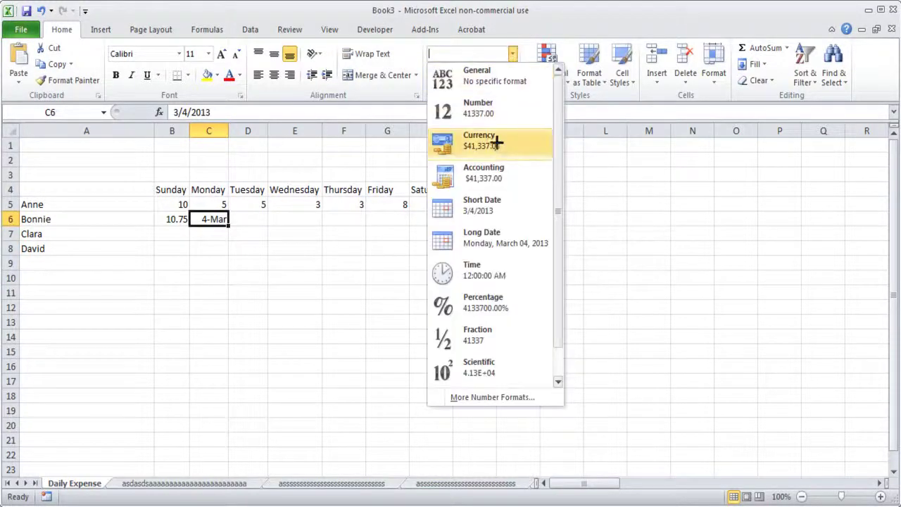
left_click(483, 105)
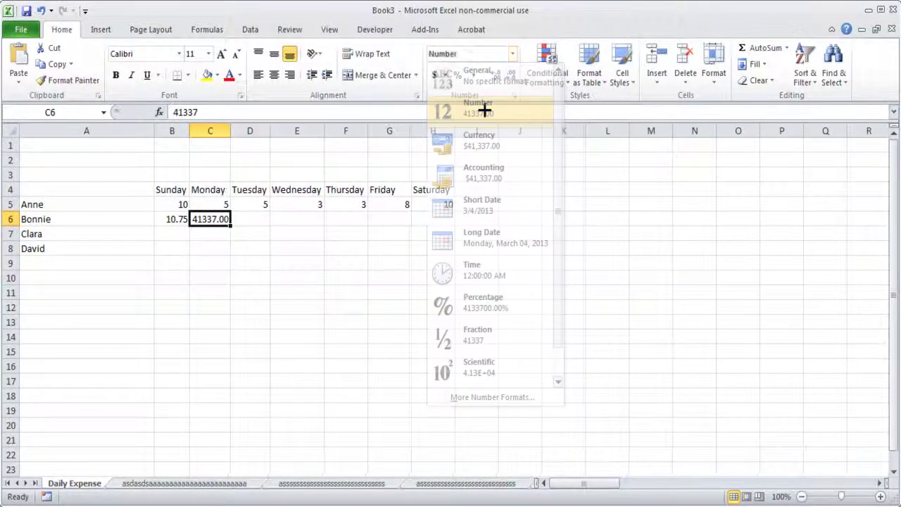
left_click(247, 310)
Step: Replace the content of C6 with 03/4 and check the resulting value
left_click(225, 222)
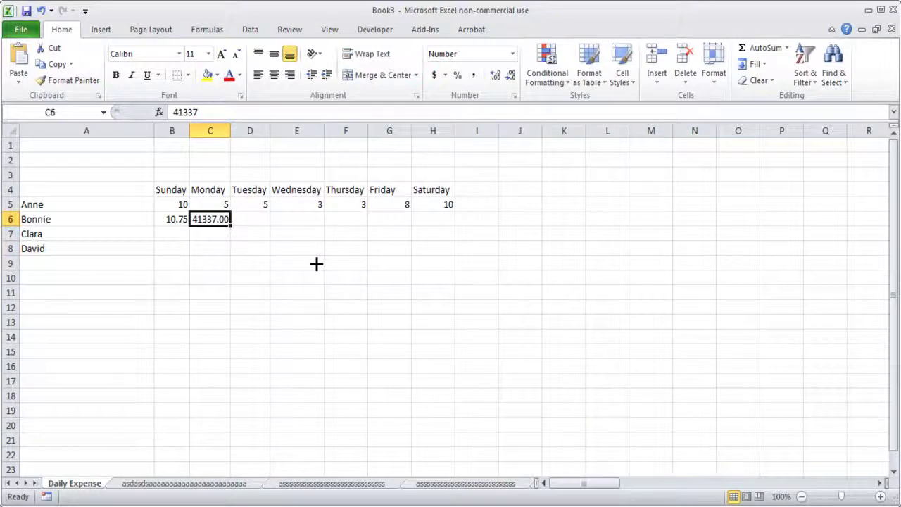
type("03/4")
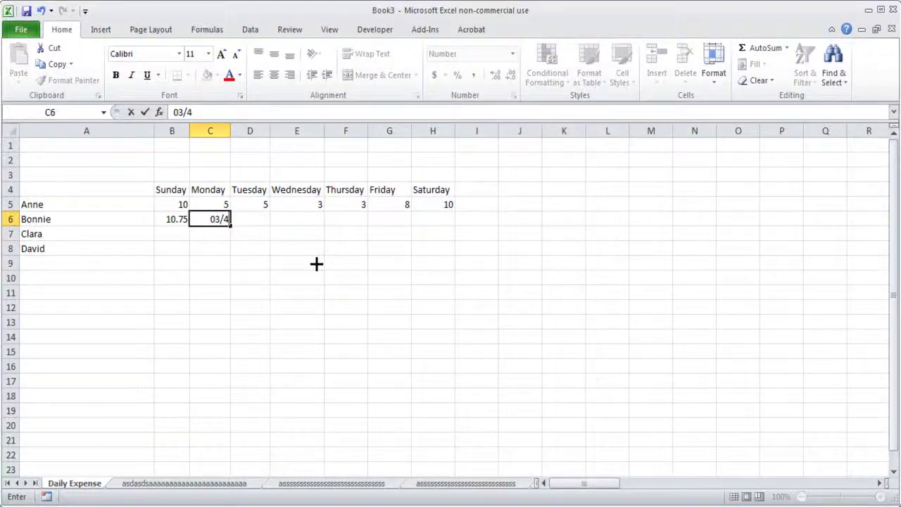
key("Return")
key("Up")
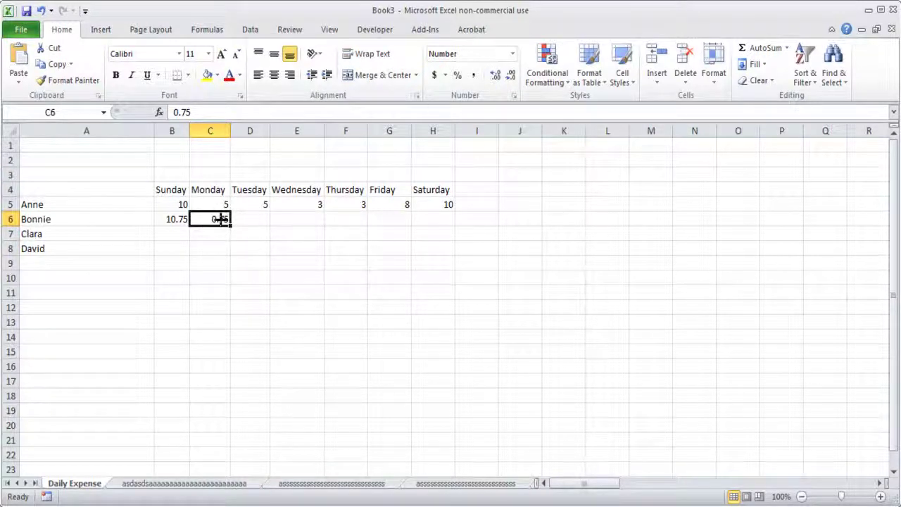
Step: Examine the number formats offered for the Sunday heading in B4, and select the amount below it
left_click(240, 278)
left_click(181, 195)
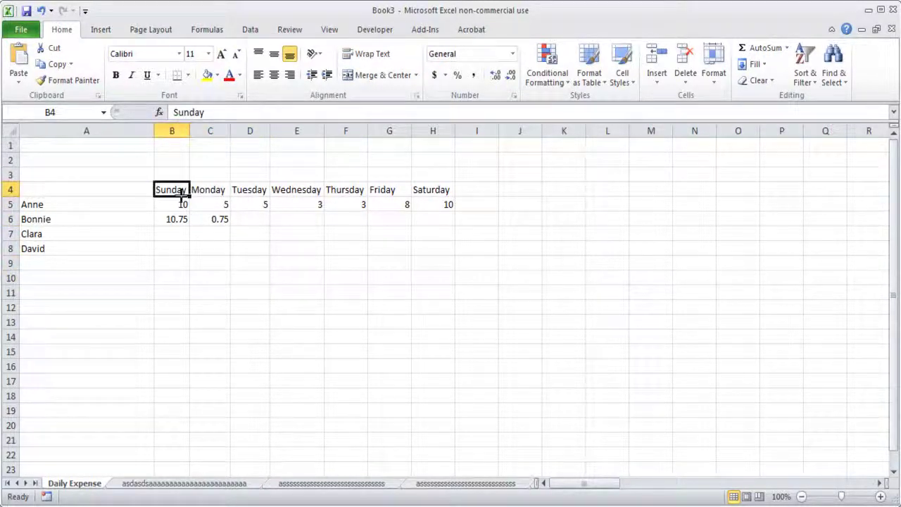
left_click(513, 54)
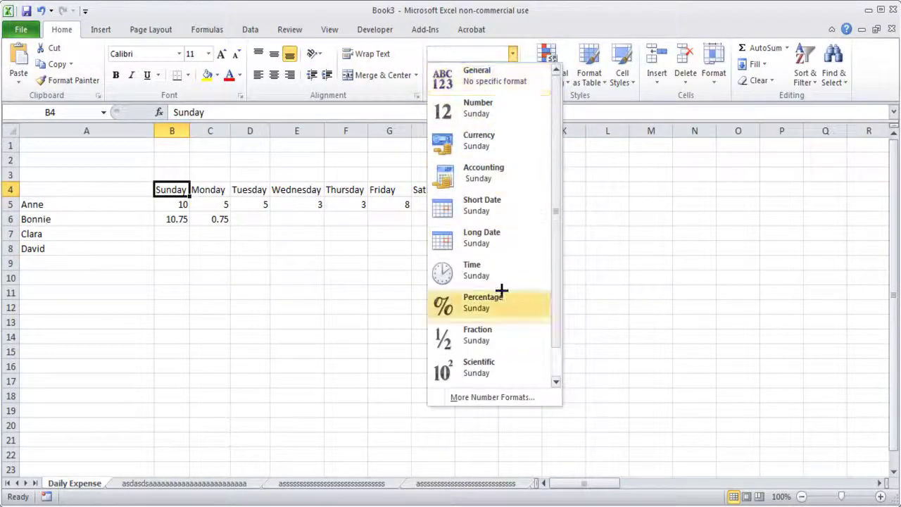
left_click(159, 235)
left_click(171, 207)
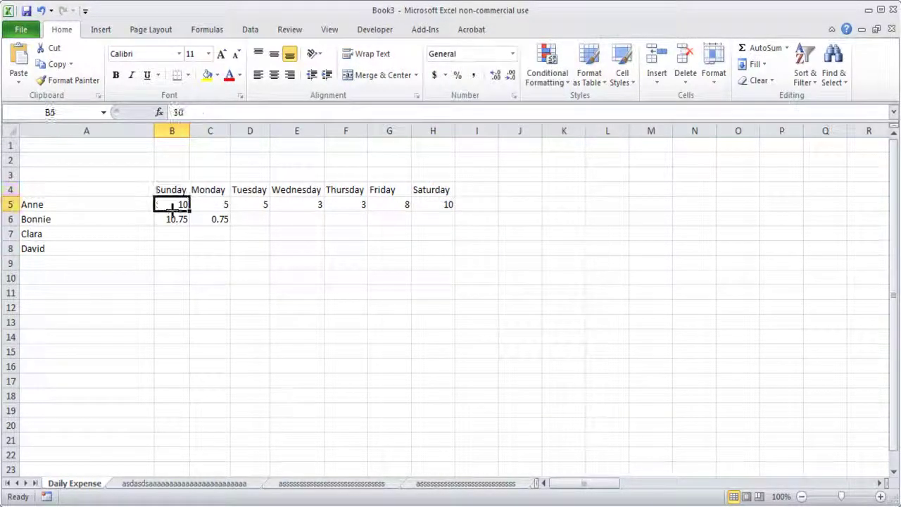
Step: Apply the Number format to the first row of amounts, cells B5 to H5
left_click_drag(176, 204, 431, 203)
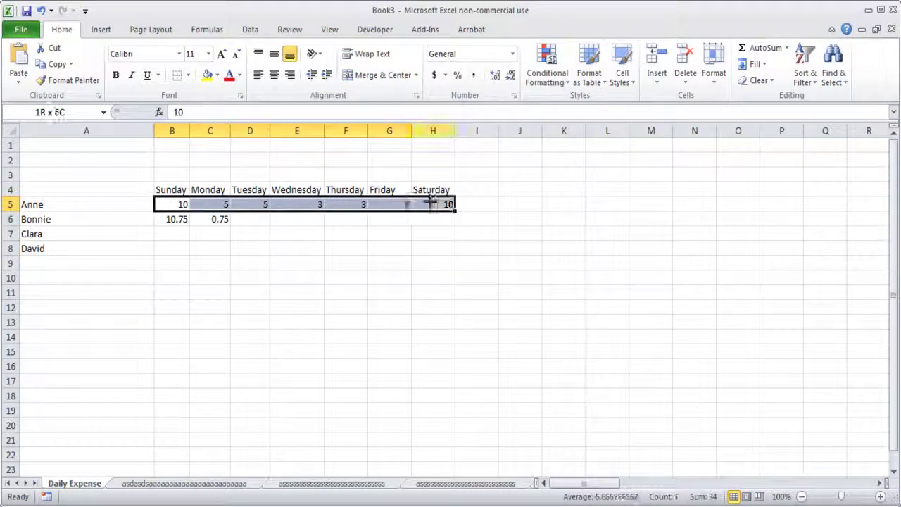
left_click(512, 53)
left_click(476, 105)
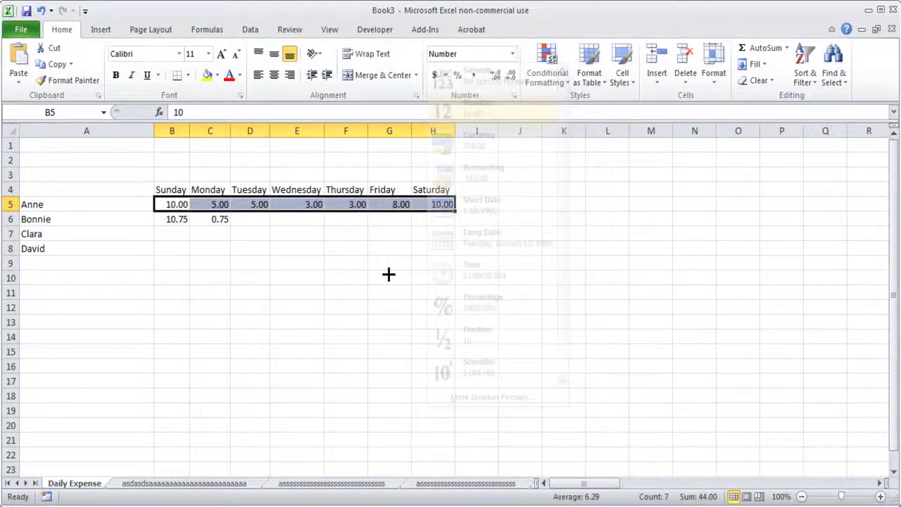
left_click(335, 301)
left_click_drag(176, 204, 441, 204)
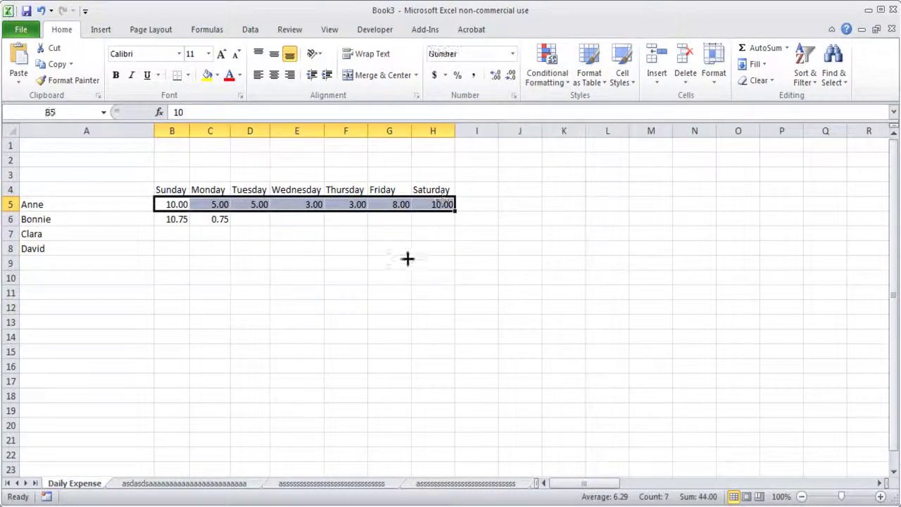
left_click(408, 260)
left_click_drag(176, 204, 442, 204)
left_click(321, 249)
left_click_drag(180, 205, 432, 208)
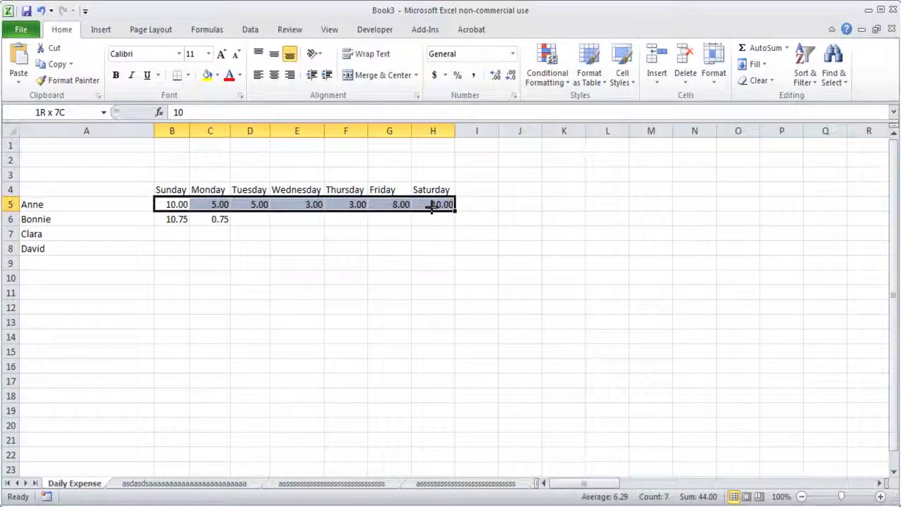
left_click(446, 261)
left_click_drag(179, 221, 443, 220)
left_click(457, 235)
Step: Enter 3,000 with a thousands separator in D6 and compare the cell with its neighbours
left_click(242, 219)
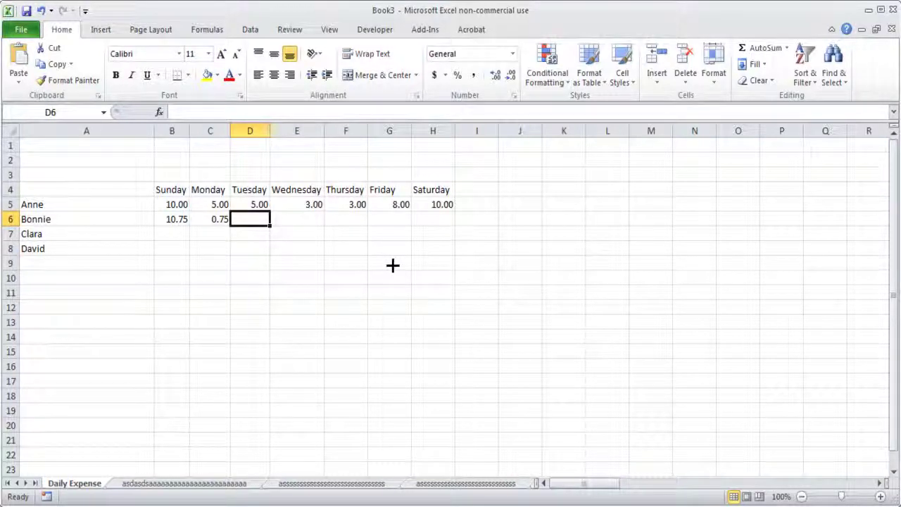
type("3,000")
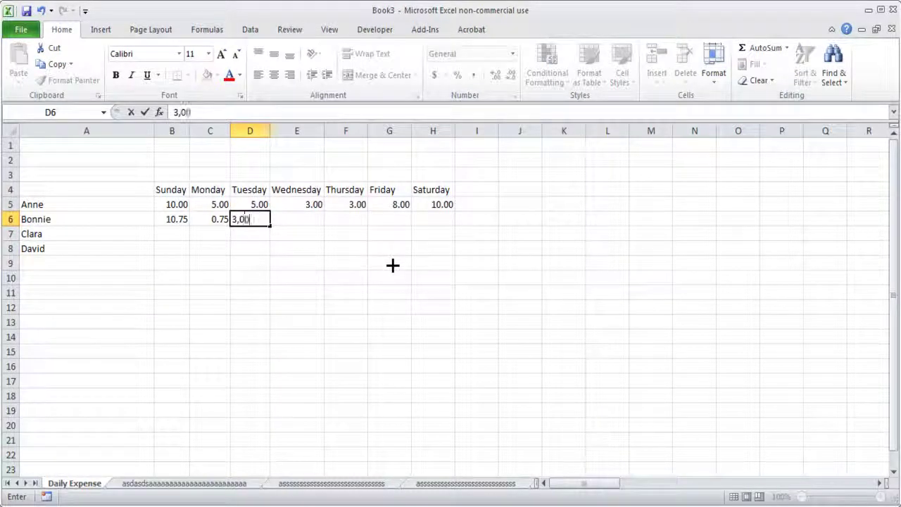
key("Return")
key("Up")
key("Right")
key("Left")
key("Right")
key("Right")
key("Left")
key("Left")
Step: Enter $5 in E6 and reselect the cell to check its number format
key("Right")
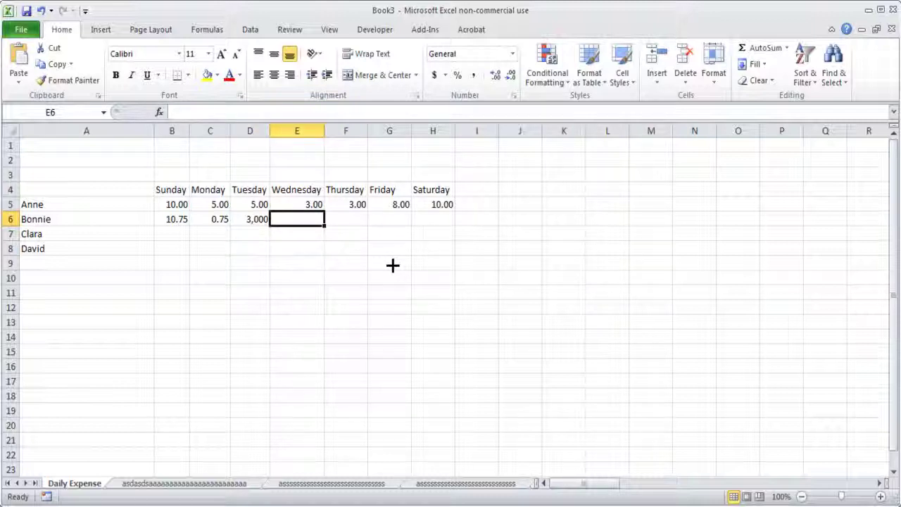
type("$")
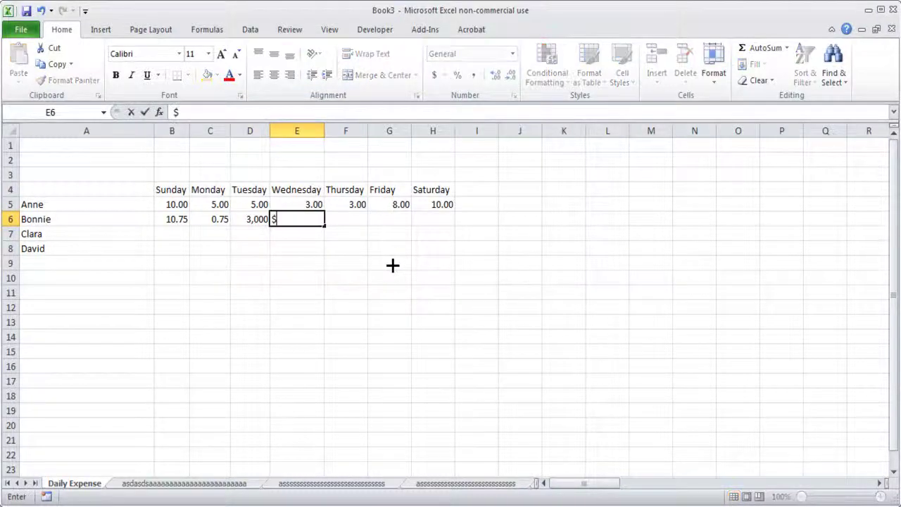
type("5")
key("Return")
key("Up")
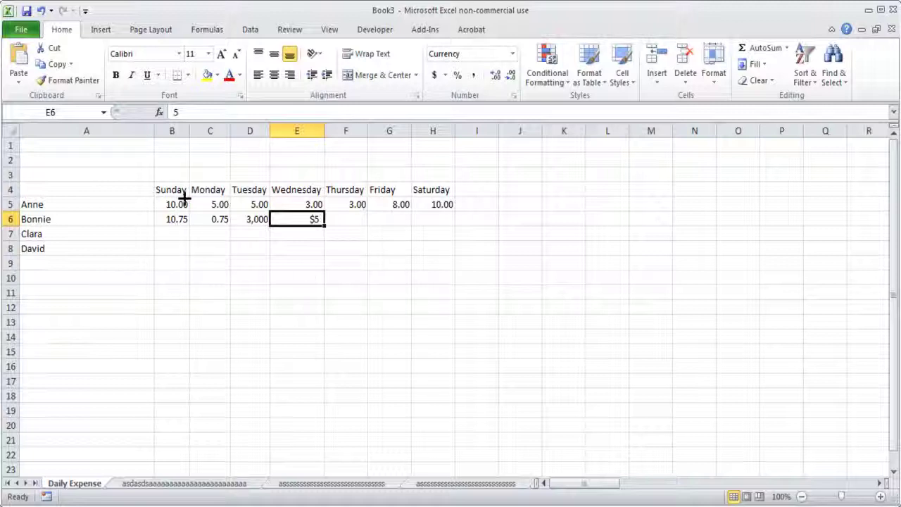
Step: Select the amounts range B5 to H7 under the weekday headings
left_click_drag(183, 204, 433, 219)
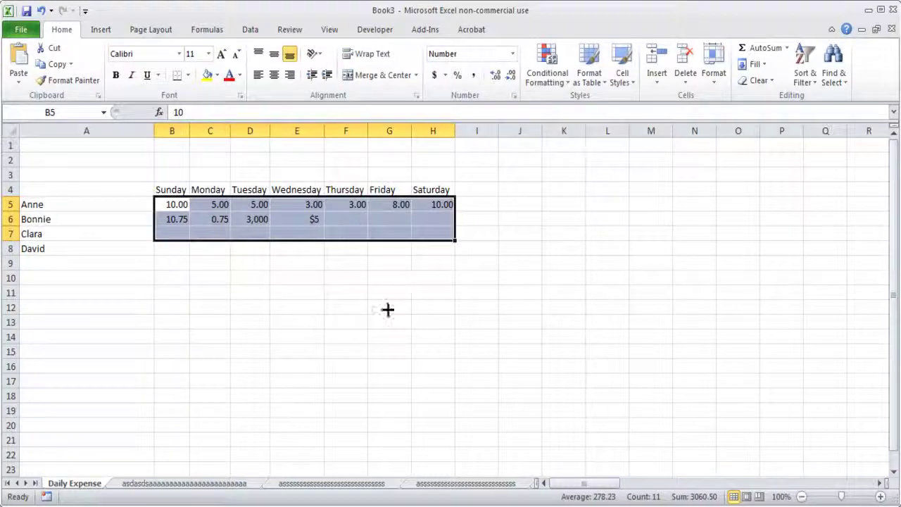